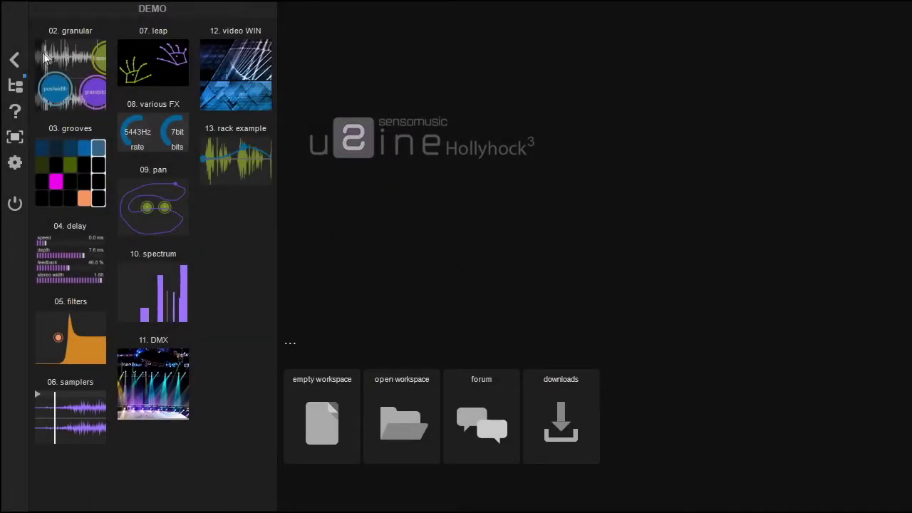
Drag DELAY Filtered (in) from Library > Audio FX > Delay into the rack
{"action": "left_click", "coordinate": [14, 61]}
{"action": "left_click", "coordinate": [15, 81]}
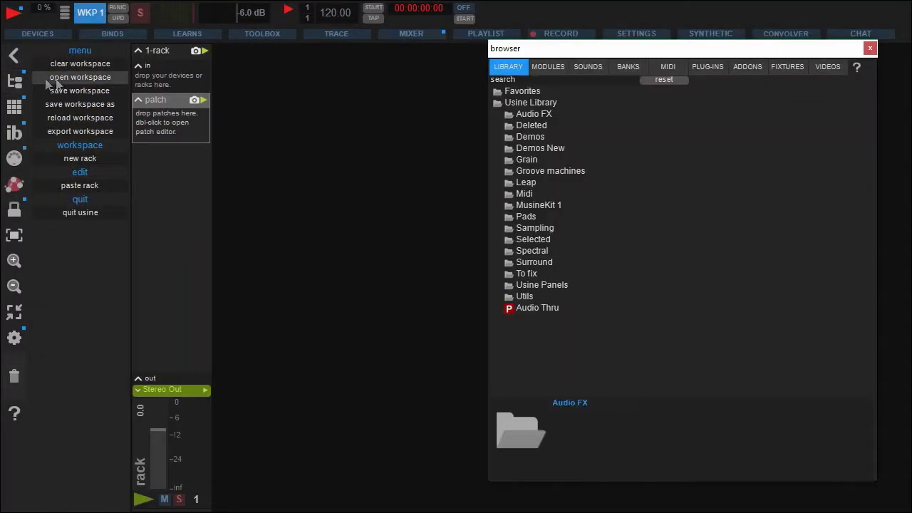
{"action": "left_click", "coordinate": [536, 115]}
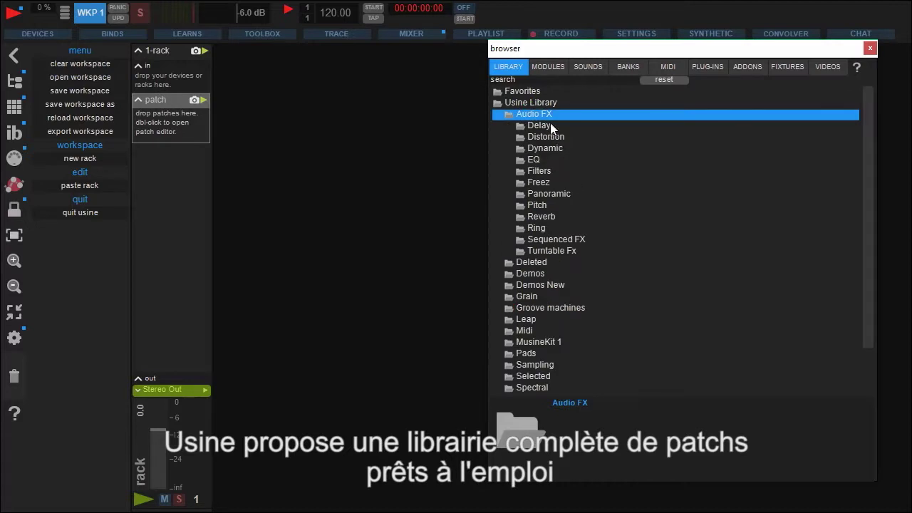
{"action": "left_click", "coordinate": [550, 126]}
{"action": "mouse_move", "coordinate": [567, 138]}
{"action": "left_mouse_down"}
{"action": "mouse_move", "coordinate": [249, 142]}
{"action": "mouse_move", "coordinate": [162, 127]}
{"action": "left_mouse_up"}
Inspect the DELAY Filtered (in) patch wiring, including its Limiter and Selector modules
{"action": "double_click", "coordinate": [172, 101]}
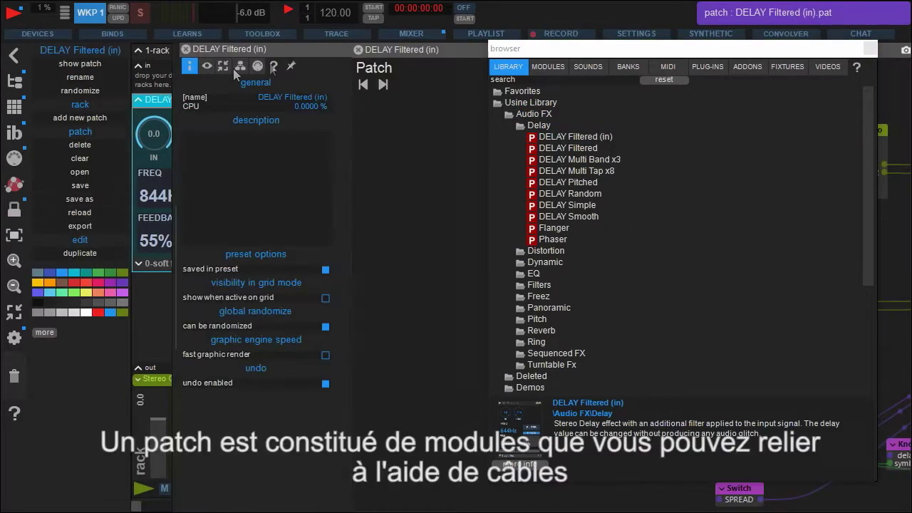
{"action": "left_click", "coordinate": [870, 49]}
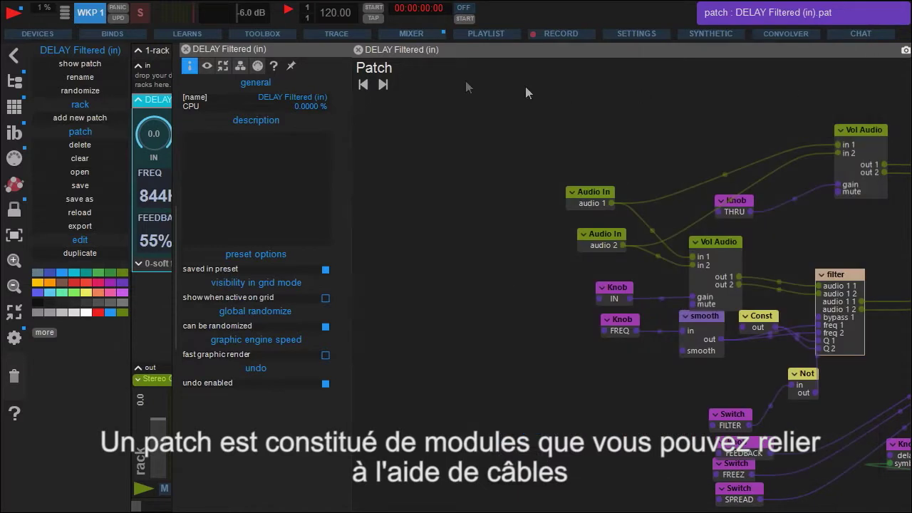
{"action": "left_click", "coordinate": [186, 50]}
{"action": "left_click_drag", "start_coordinate": [349, 228], "coordinate": [173, 228]}
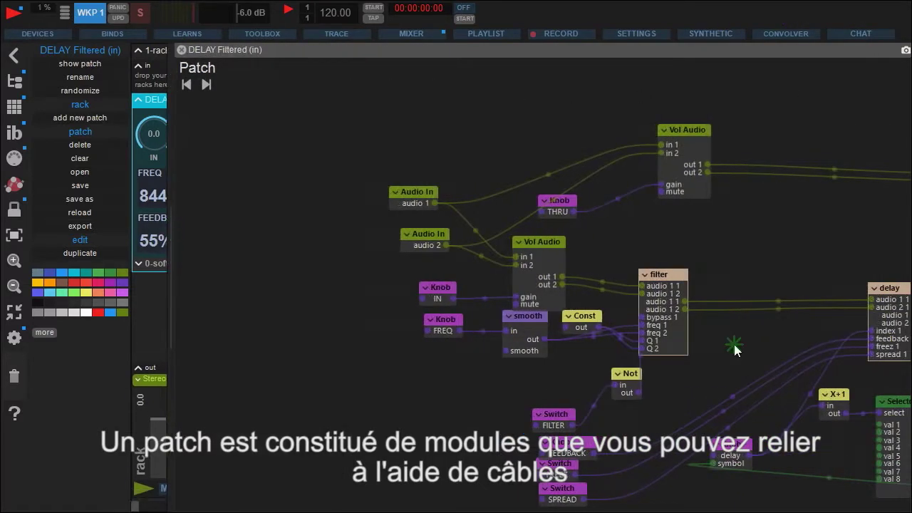
{"action": "left_click_drag", "start_coordinate": [734, 349], "coordinate": [546, 311]}
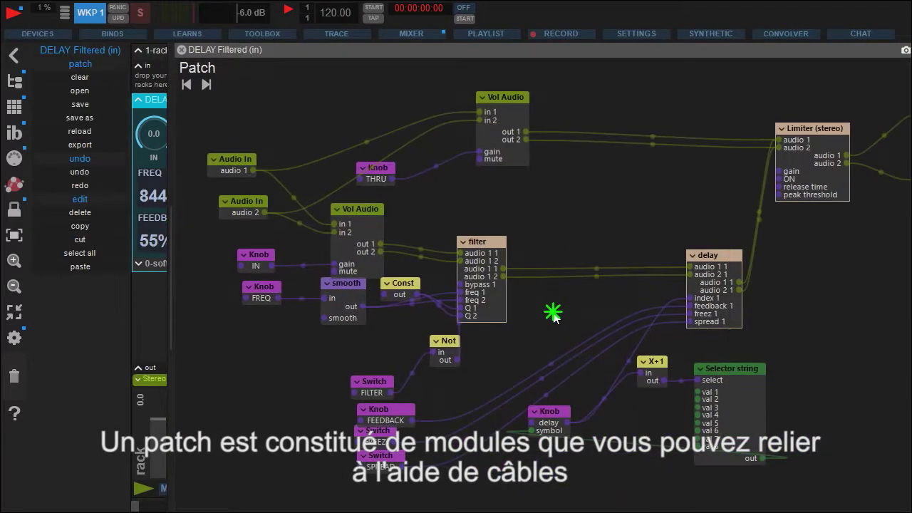
{"action": "left_click", "coordinate": [181, 49]}
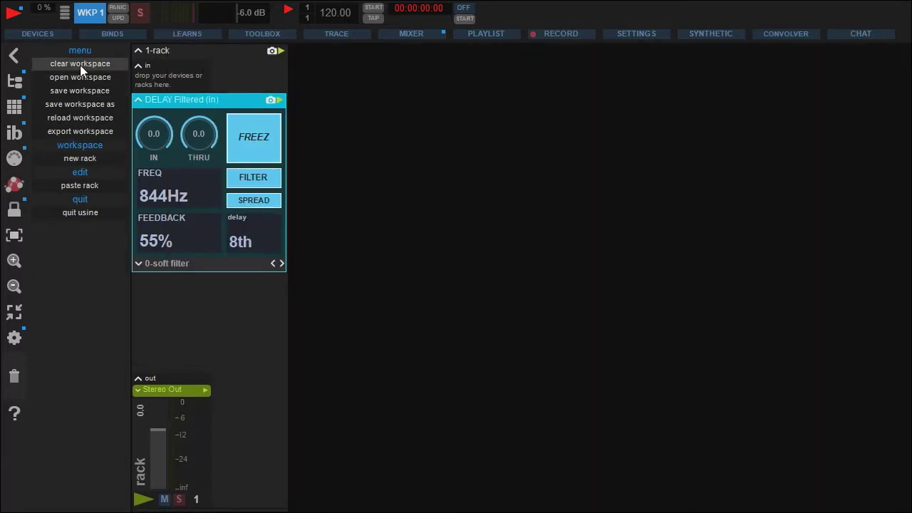
Clear the workspace, then browse the Modules tab with Interface Design expanded
{"action": "left_click", "coordinate": [80, 67]}
{"action": "left_click", "coordinate": [644, 422]}
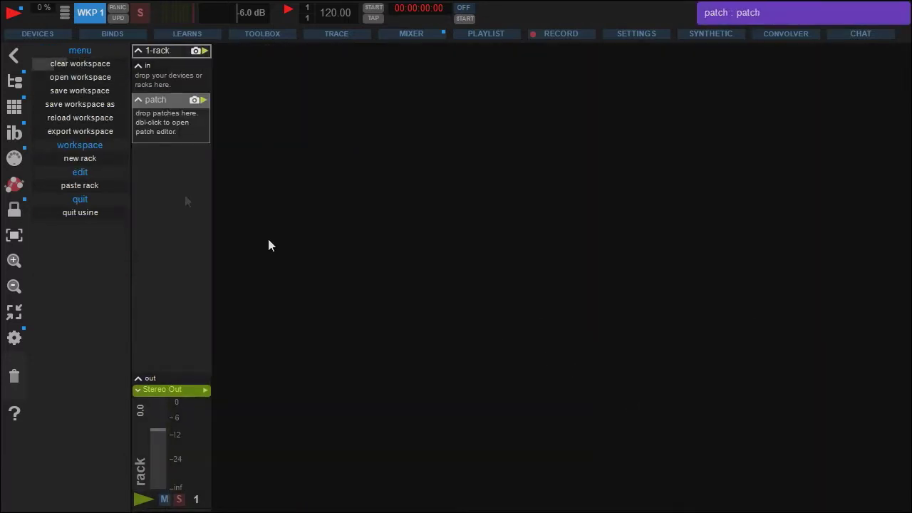
{"action": "left_click", "coordinate": [14, 81]}
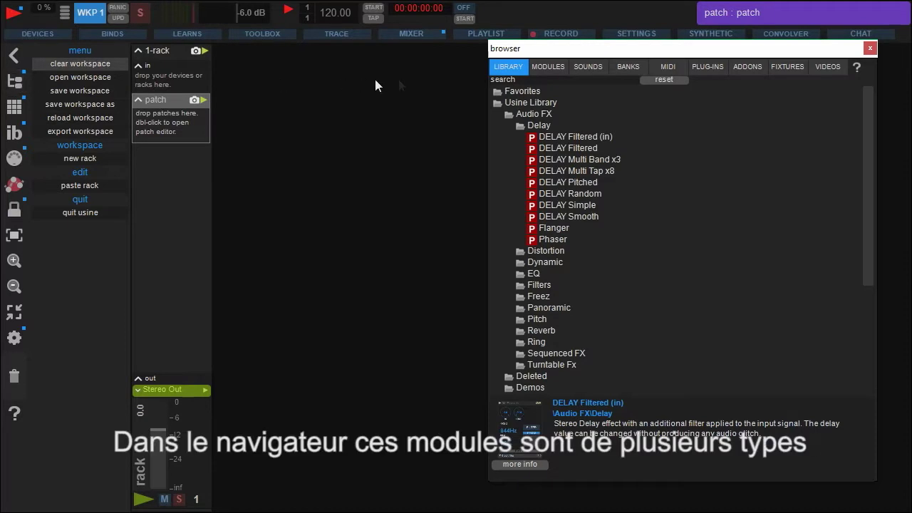
{"action": "left_click", "coordinate": [549, 67]}
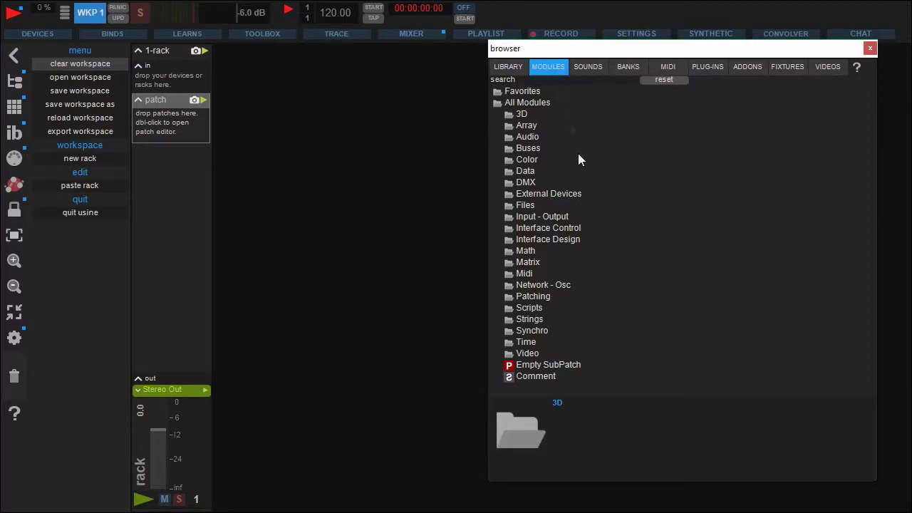
{"action": "left_click", "coordinate": [567, 240]}
{"action": "scroll", "coordinate": [565, 240], "scroll_direction": "down", "scroll_amount": 3}
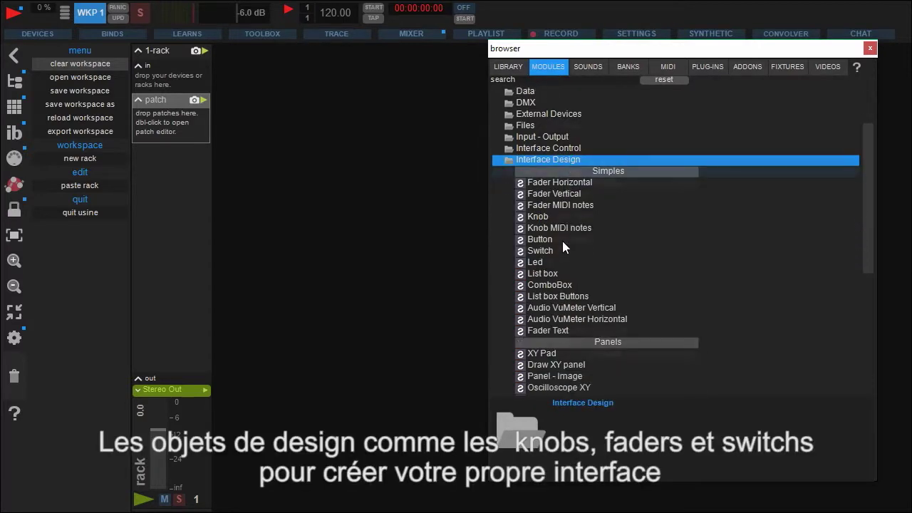
{"action": "scroll", "coordinate": [562, 241], "scroll_direction": "down", "scroll_amount": 1}
{"action": "scroll", "coordinate": [561, 241], "scroll_direction": "down", "scroll_amount": 2}
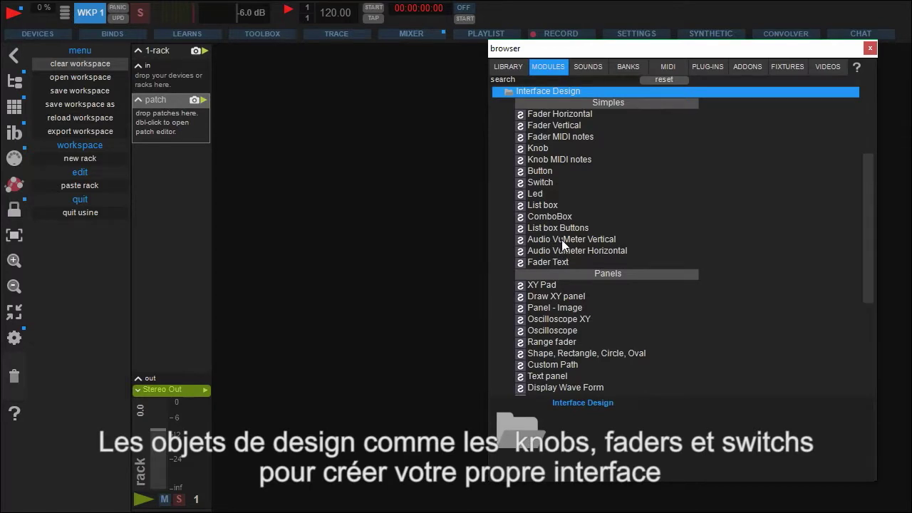
Expand and collapse the Audio, Midi and Math module categories in turn
{"action": "left_click", "coordinate": [562, 92]}
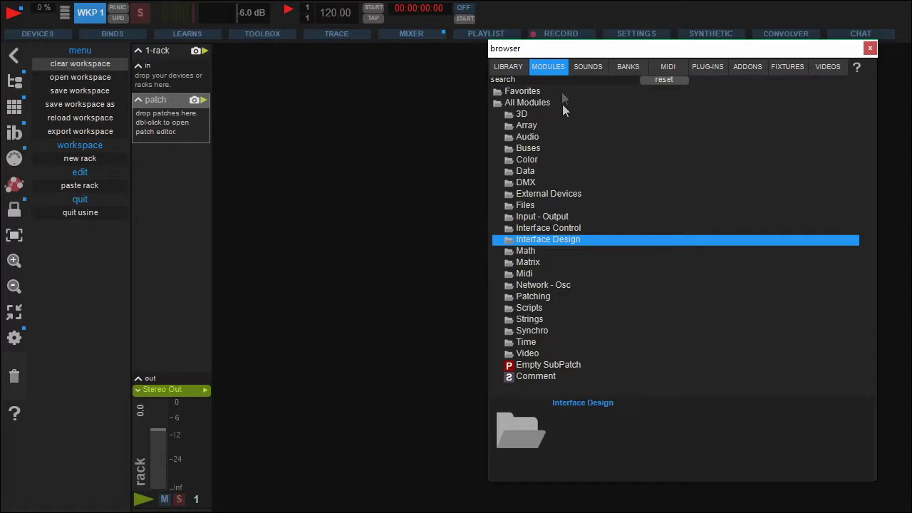
{"action": "left_click", "coordinate": [538, 135]}
{"action": "scroll", "coordinate": [546, 154], "scroll_direction": "up", "scroll_amount": 4}
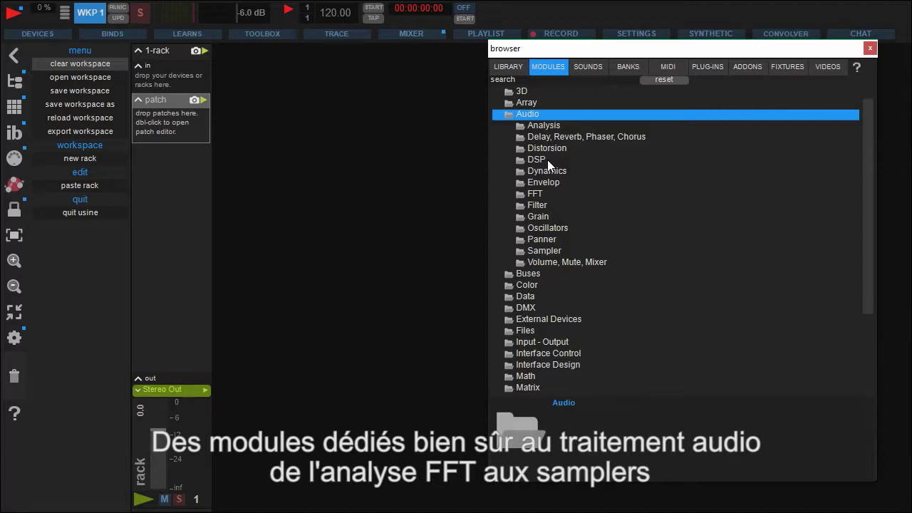
{"action": "left_click", "coordinate": [550, 114]}
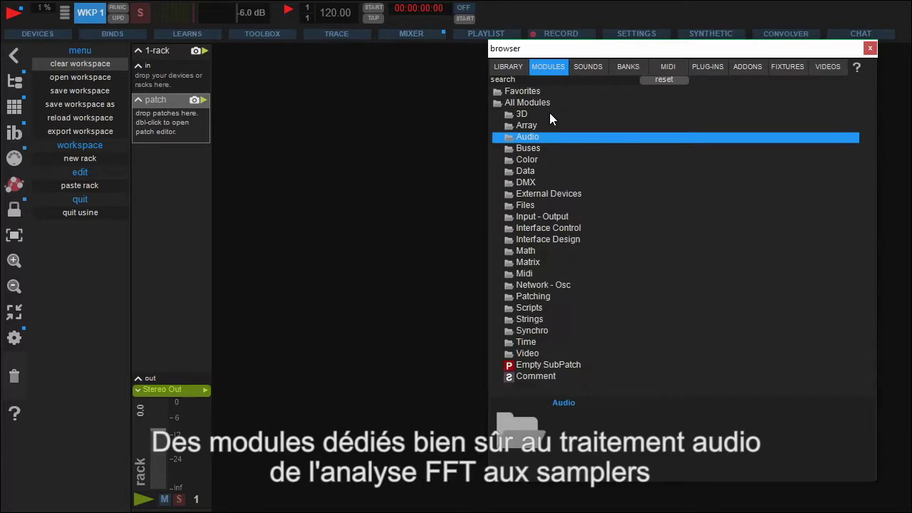
{"action": "left_click", "coordinate": [525, 273]}
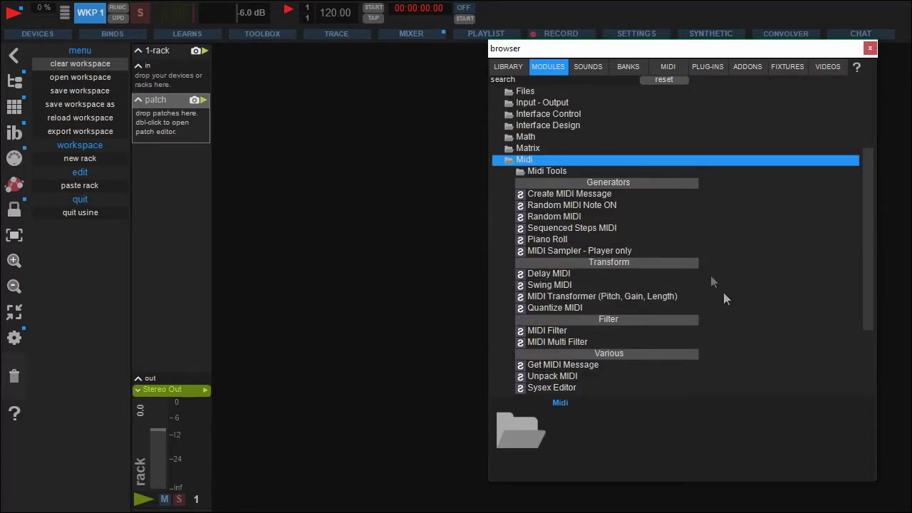
{"action": "left_click", "coordinate": [548, 159]}
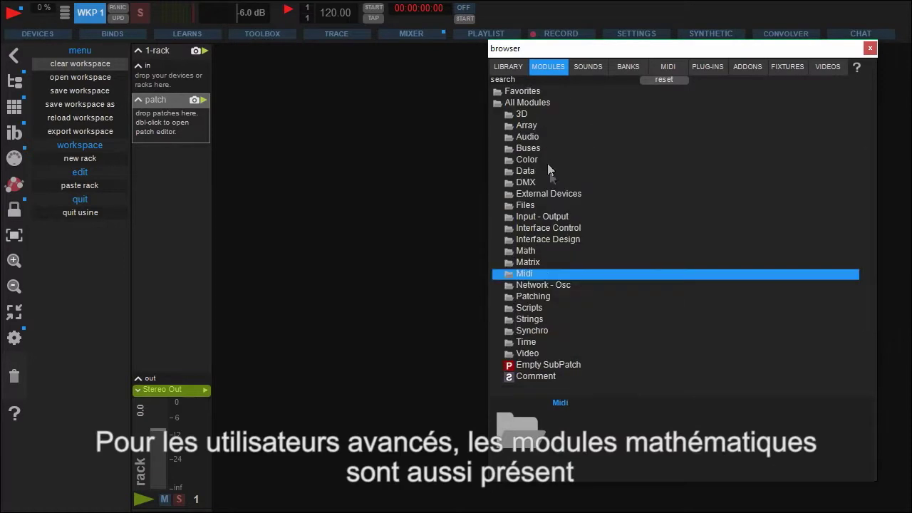
{"action": "left_click", "coordinate": [533, 251]}
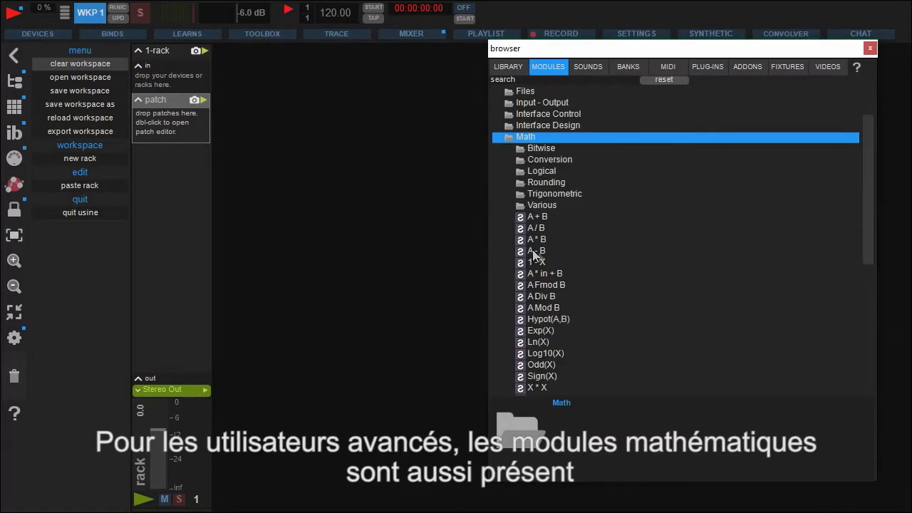
{"action": "scroll", "coordinate": [637, 279], "scroll_direction": "down", "scroll_amount": 3}
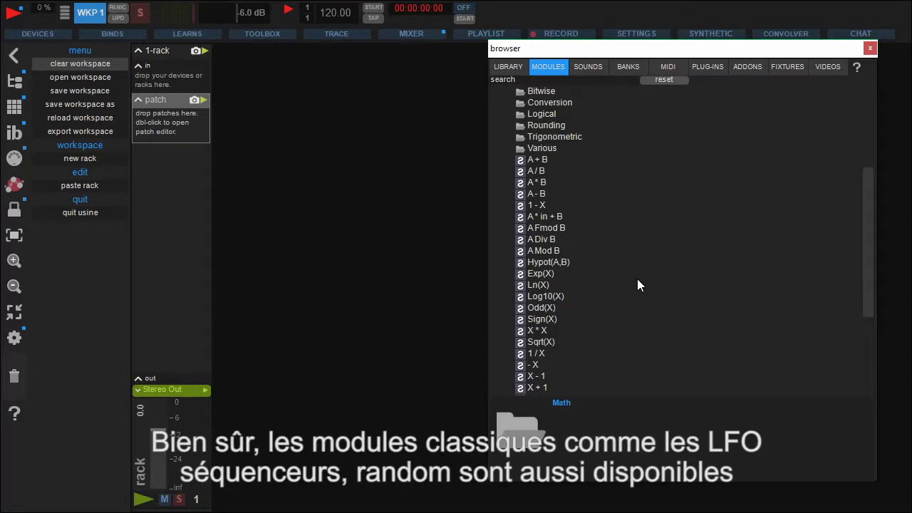
{"action": "scroll", "coordinate": [637, 275], "scroll_direction": "up", "scroll_amount": 2}
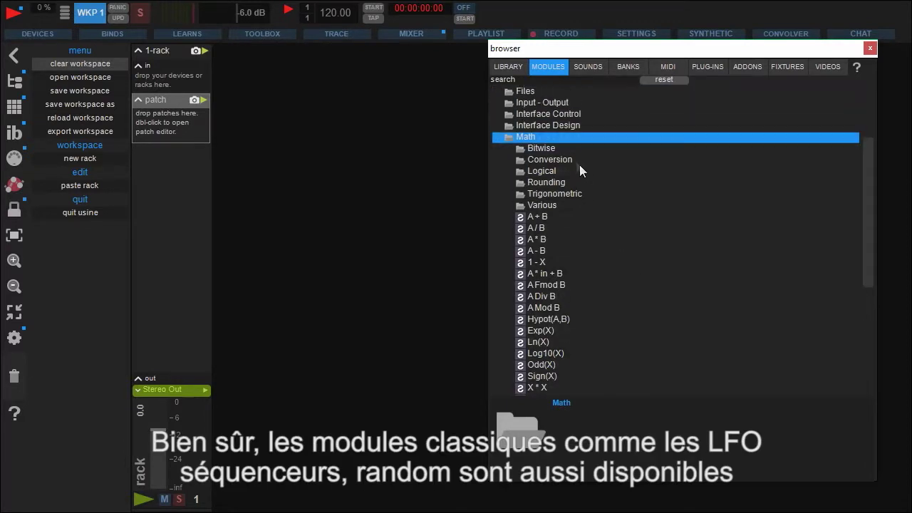
{"action": "left_click", "coordinate": [554, 138]}
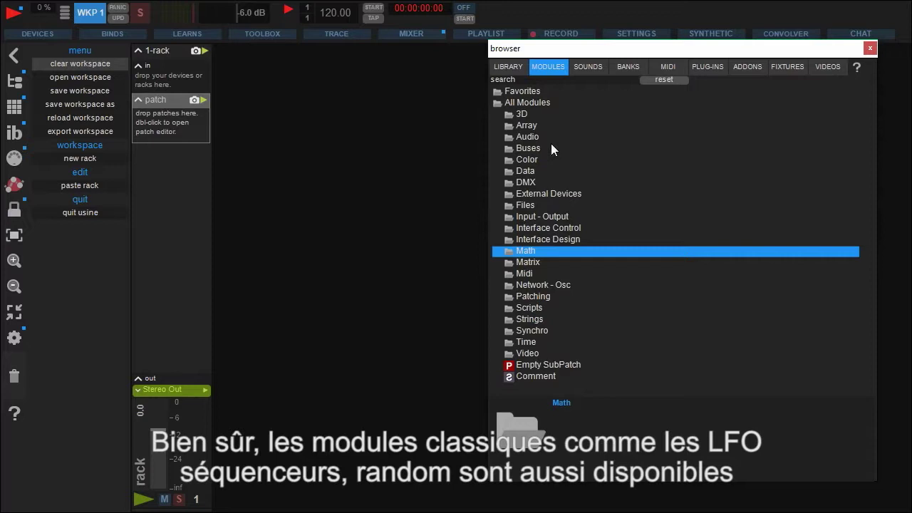
Open Data > Lines, Steps, Switches, Curves and select Sequenced Lines
{"action": "left_click", "coordinate": [533, 171]}
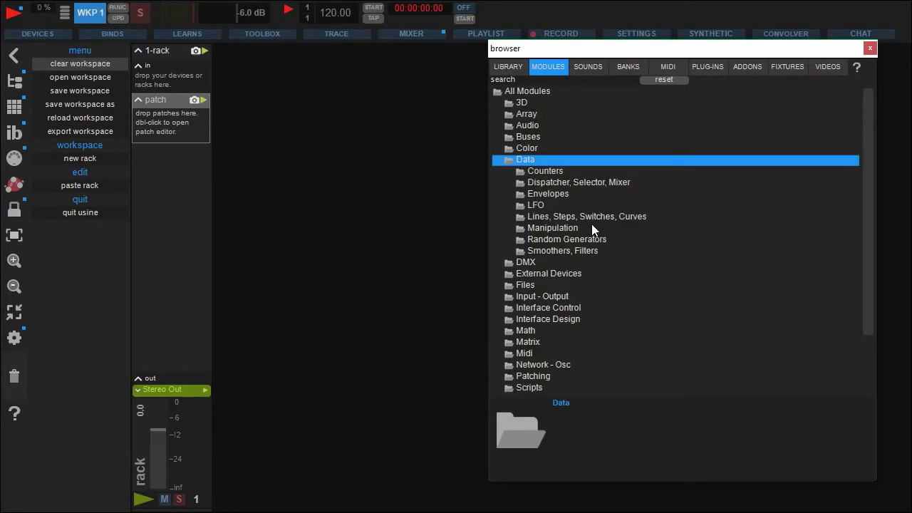
{"action": "left_click", "coordinate": [591, 217]}
{"action": "left_click", "coordinate": [594, 228]}
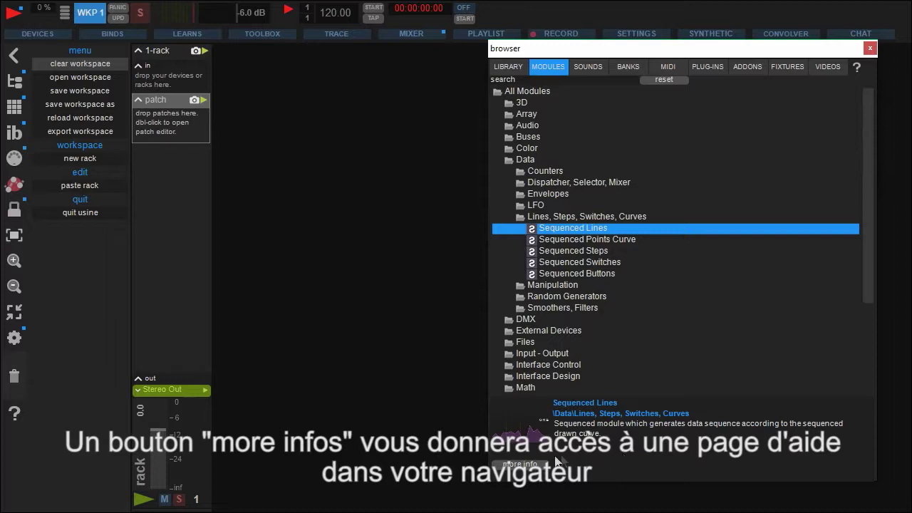
{"action": "left_click", "coordinate": [534, 466]}
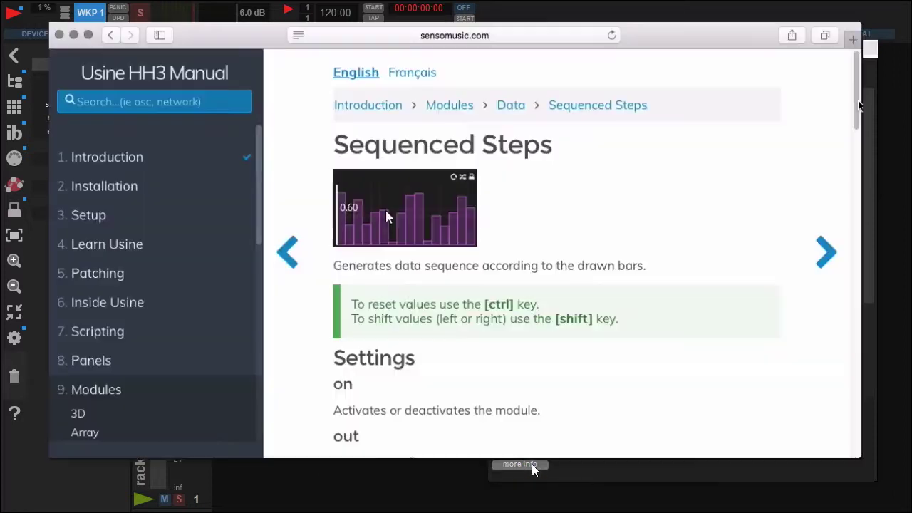
{"action": "left_click_drag", "start_coordinate": [859, 132], "coordinate": [855, 298]}
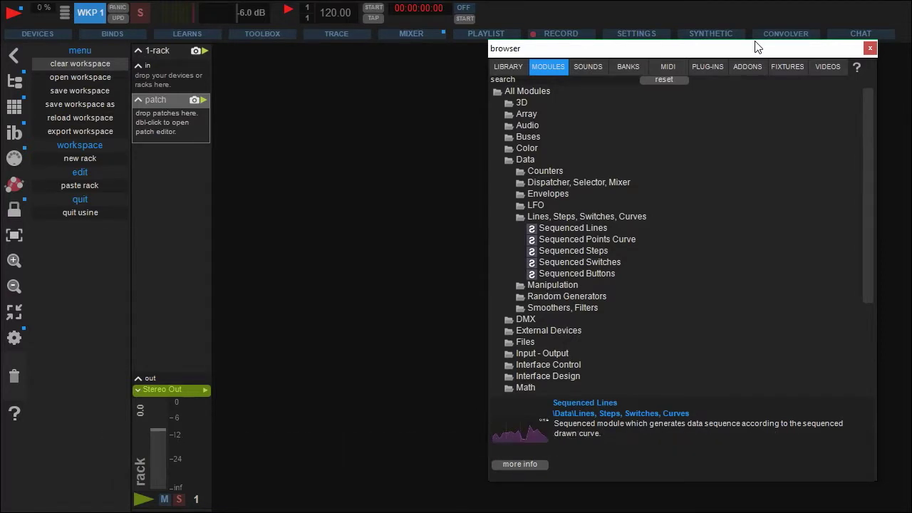
Search modules for 'sampler' and add a stereo Sampler - Player only to the patch
{"action": "left_click", "coordinate": [619, 79]}
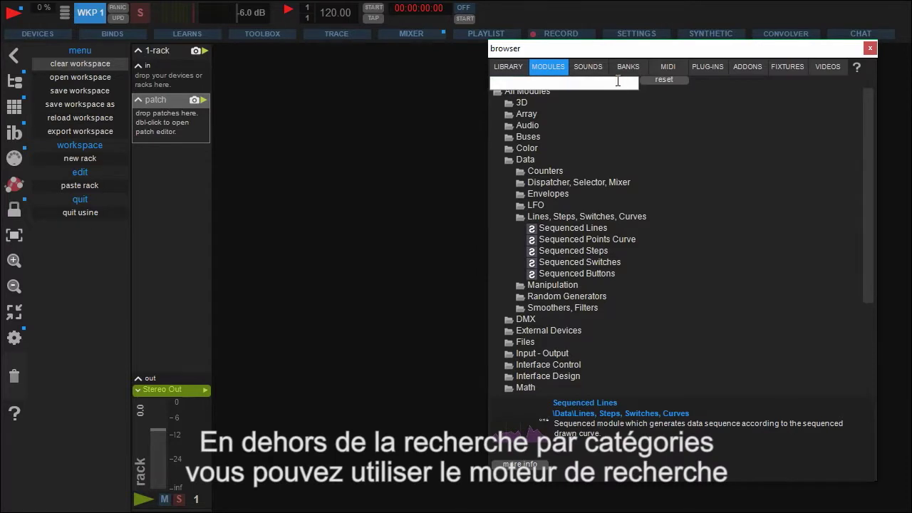
{"action": "type", "text": "sampler"}
{"action": "key", "text": "Return"}
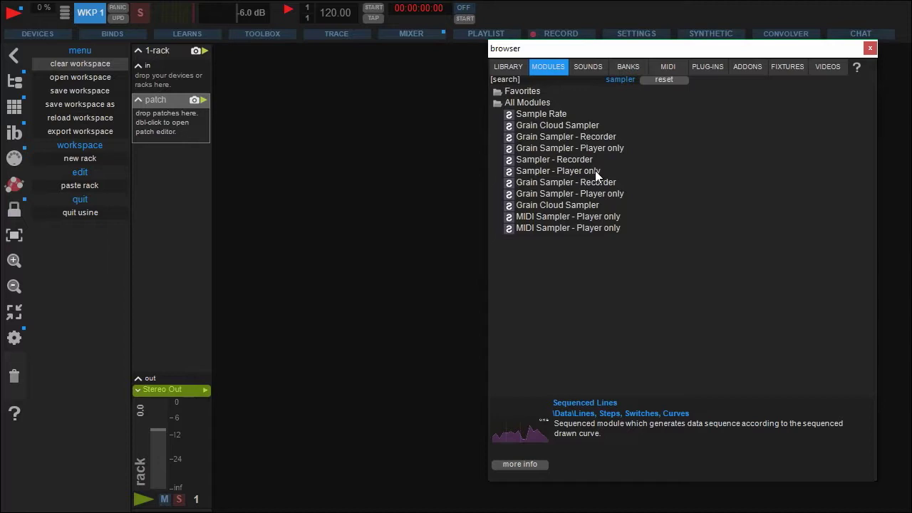
{"action": "left_click_drag", "start_coordinate": [595, 172], "coordinate": [170, 123]}
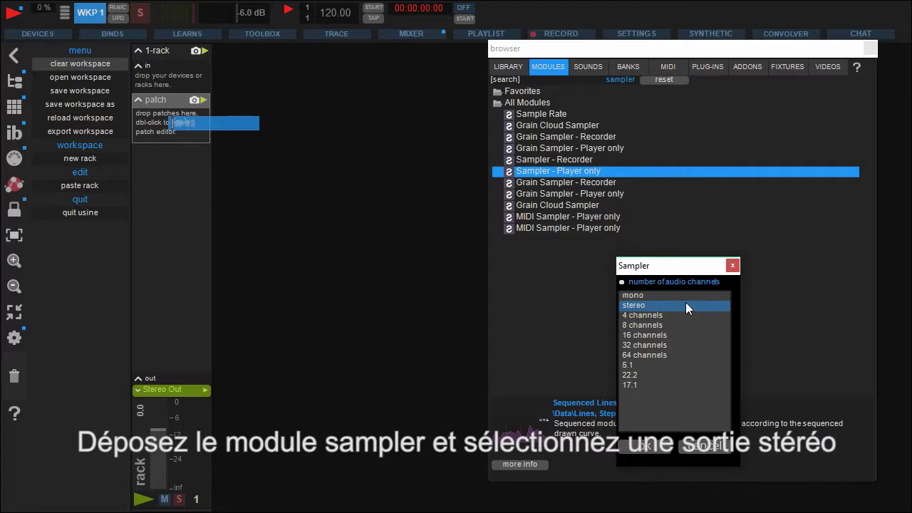
{"action": "left_click", "coordinate": [646, 447]}
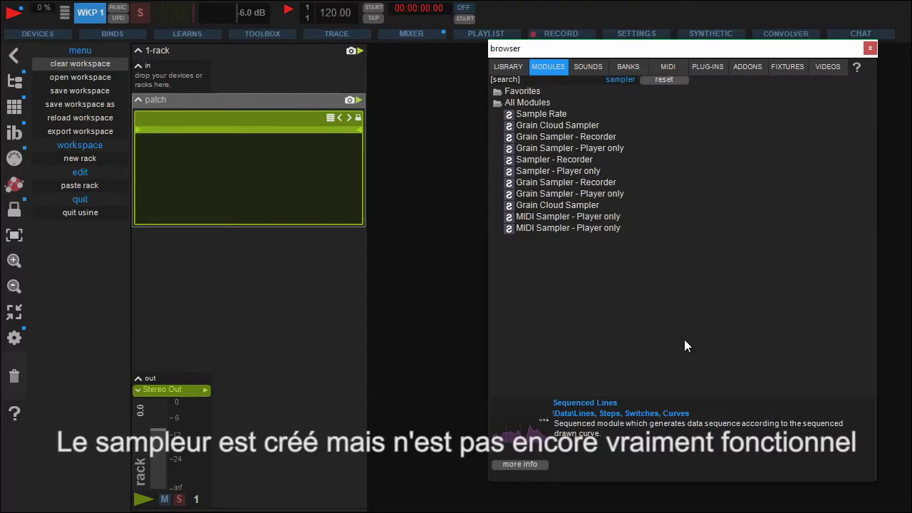
Open the sampler patch editor with properties hidden and the Sampler module centred
{"action": "left_click", "coordinate": [870, 50]}
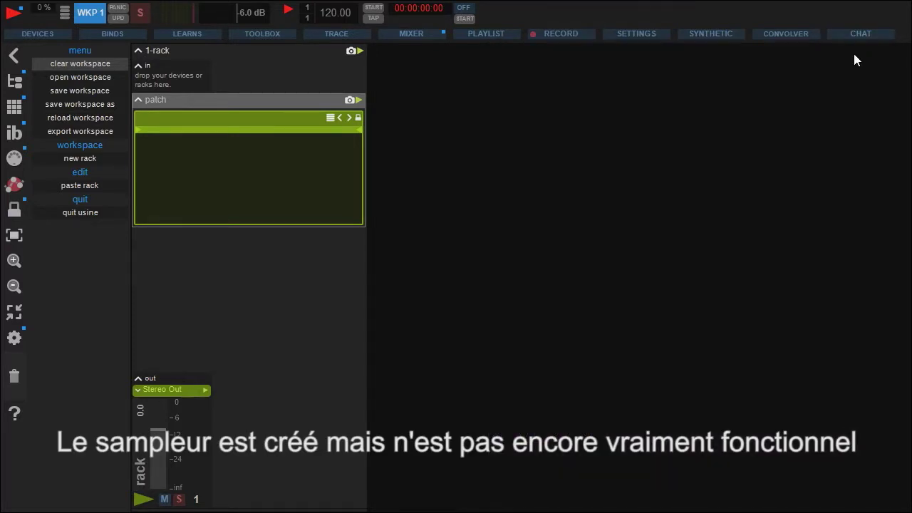
{"action": "double_click", "coordinate": [210, 99]}
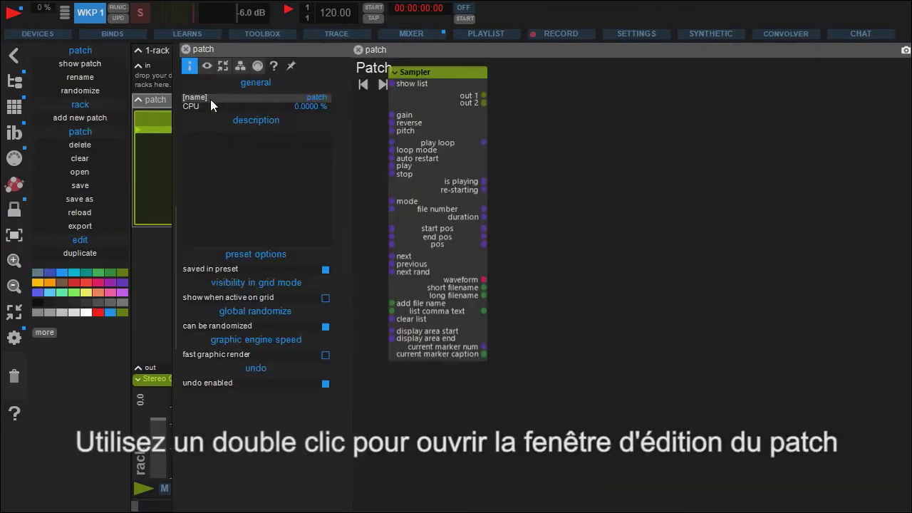
{"action": "left_click", "coordinate": [185, 48]}
{"action": "left_click_drag", "start_coordinate": [351, 268], "coordinate": [369, 288]}
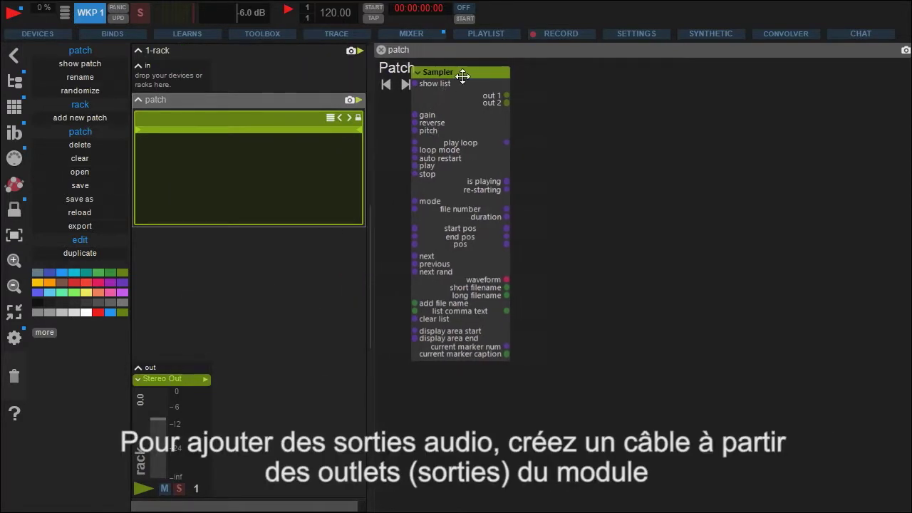
{"action": "mouse_move", "coordinate": [464, 75]}
{"action": "left_mouse_down"}
{"action": "mouse_move", "coordinate": [545, 143]}
{"action": "mouse_move", "coordinate": [604, 144]}
{"action": "left_mouse_up"}
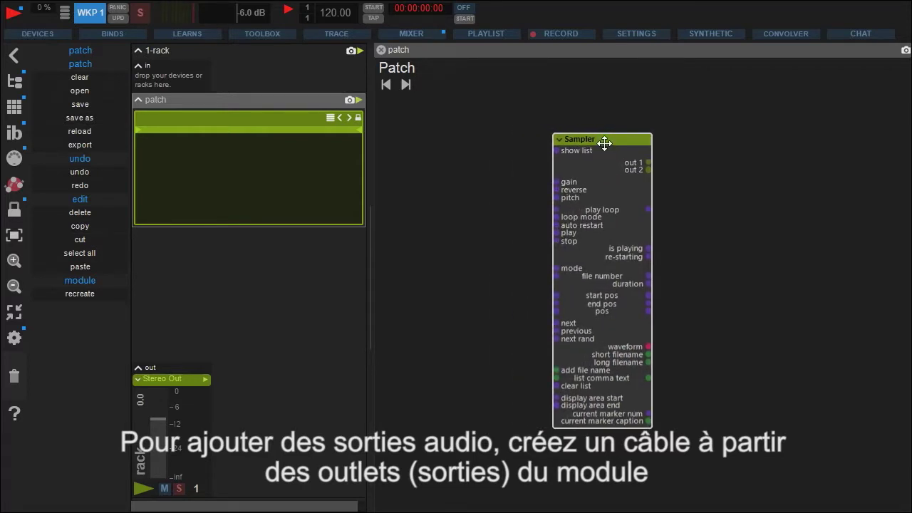
Wire the Sampler's out 1 and out 2 to two new Audio Output modules
{"action": "mouse_move", "coordinate": [648, 163]}
{"action": "left_mouse_down"}
{"action": "mouse_move", "coordinate": [704, 165]}
{"action": "mouse_move", "coordinate": [755, 152]}
{"action": "left_mouse_up"}
{"action": "left_click", "coordinate": [770, 172]}
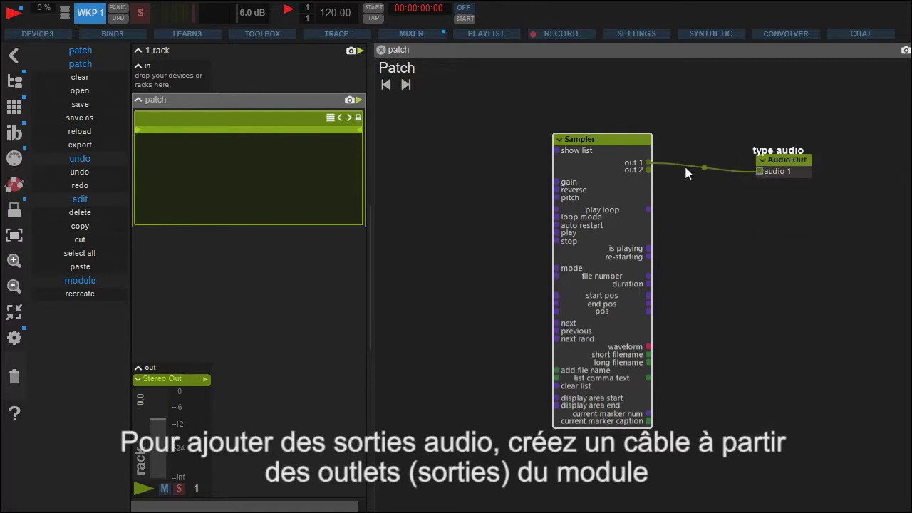
{"action": "mouse_move", "coordinate": [648, 170]}
{"action": "left_mouse_down"}
{"action": "mouse_move", "coordinate": [784, 212]}
{"action": "mouse_move", "coordinate": [821, 165]}
{"action": "mouse_move", "coordinate": [856, 158]}
{"action": "left_mouse_up"}
{"action": "left_click", "coordinate": [805, 153]}
Move the Audio Outs right and attach a new Switch to the Sampler's play loop input
{"action": "left_click_drag", "start_coordinate": [810, 215], "coordinate": [858, 195]}
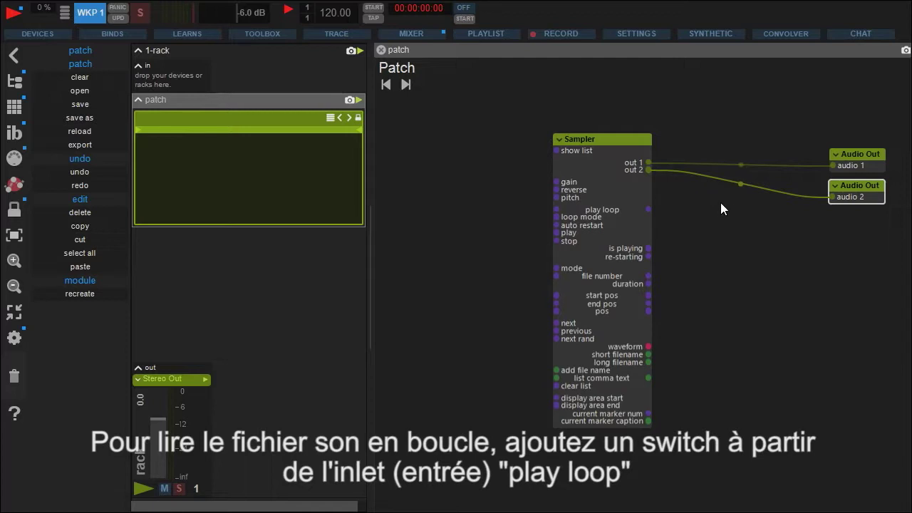
{"action": "left_click", "coordinate": [553, 209]}
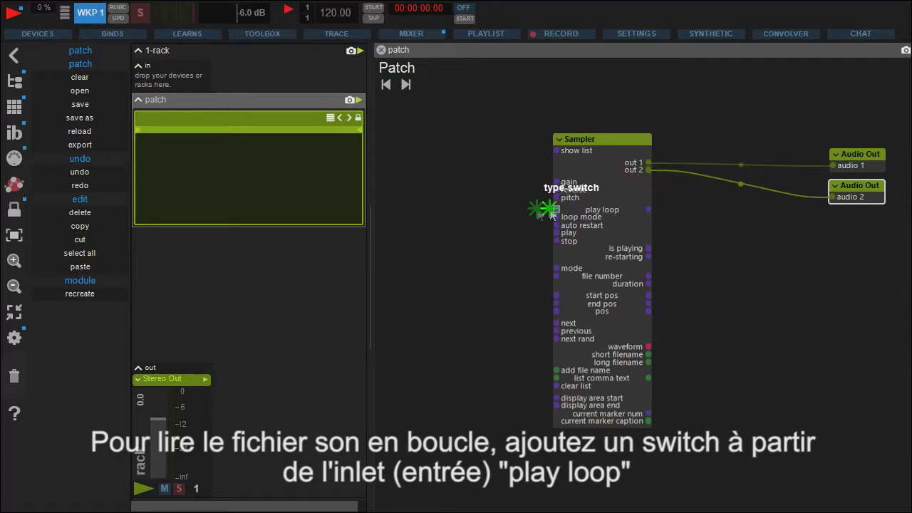
{"action": "mouse_move", "coordinate": [553, 209]}
{"action": "left_mouse_down"}
{"action": "mouse_move", "coordinate": [503, 209]}
{"action": "mouse_move", "coordinate": [440, 160]}
{"action": "left_mouse_up"}
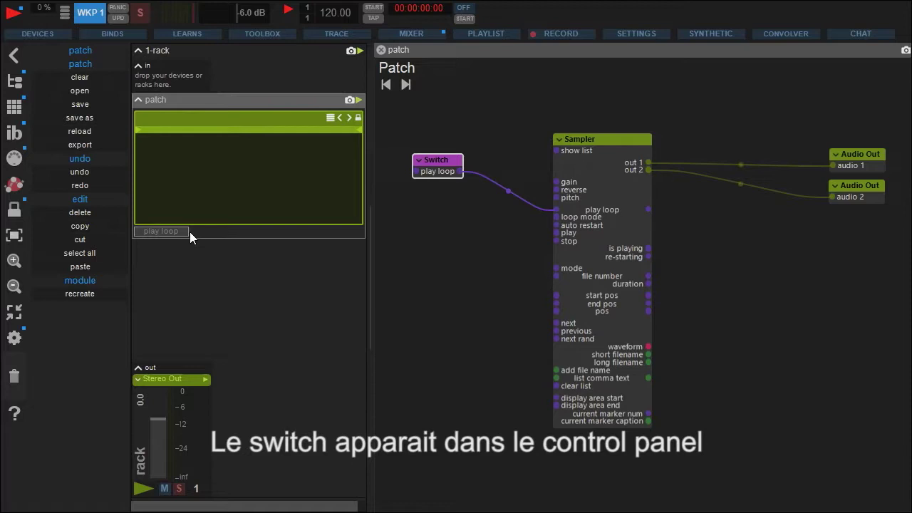
Load Voice sample femal piece.wav into the sampler, enable looping and start playback
{"action": "left_click", "coordinate": [13, 85]}
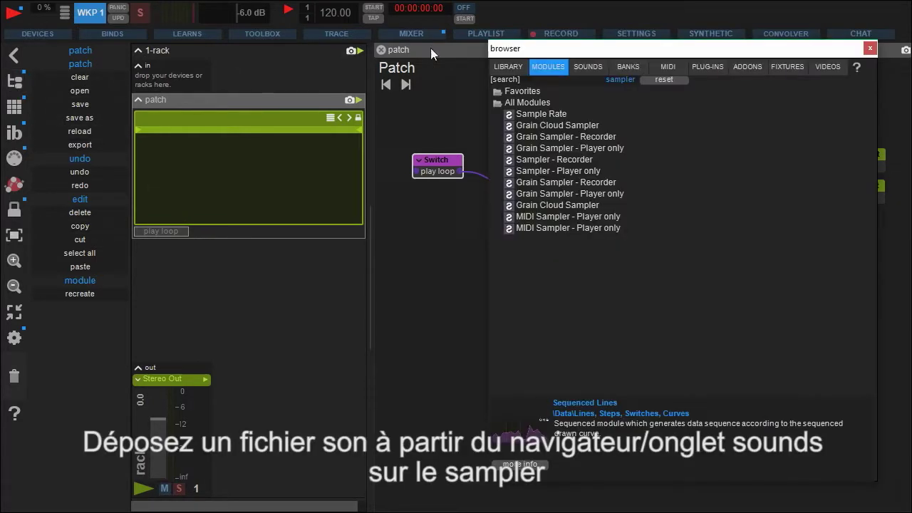
{"action": "left_click", "coordinate": [583, 67]}
{"action": "left_click", "coordinate": [541, 173]}
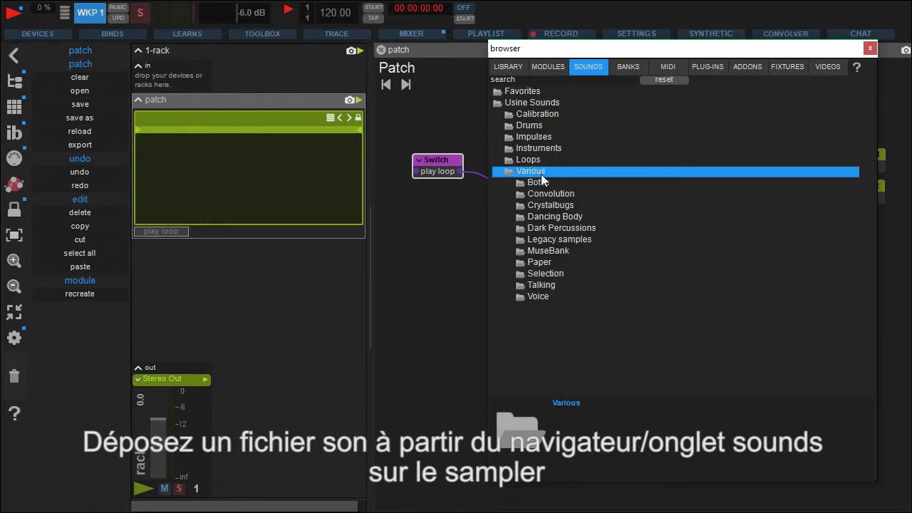
{"action": "left_click", "coordinate": [538, 297]}
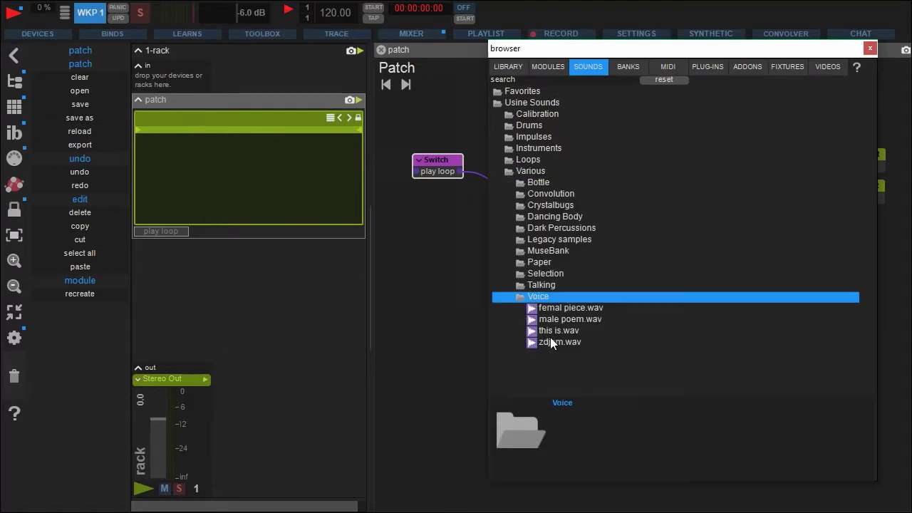
{"action": "left_click_drag", "start_coordinate": [561, 308], "coordinate": [264, 166]}
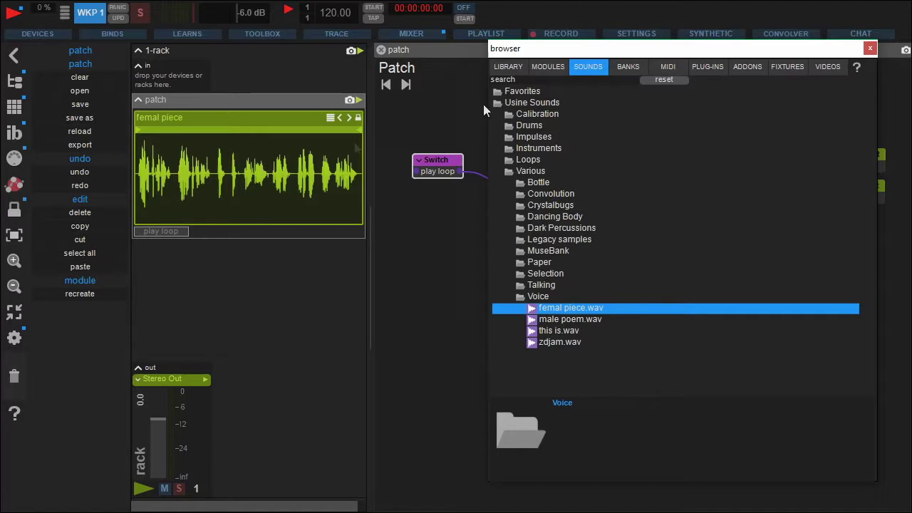
{"action": "left_click", "coordinate": [870, 48]}
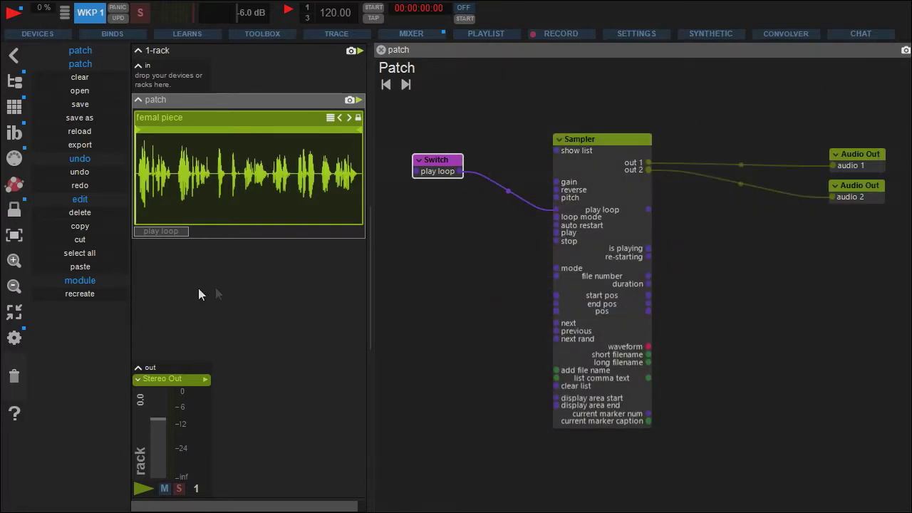
{"action": "left_click", "coordinate": [170, 231]}
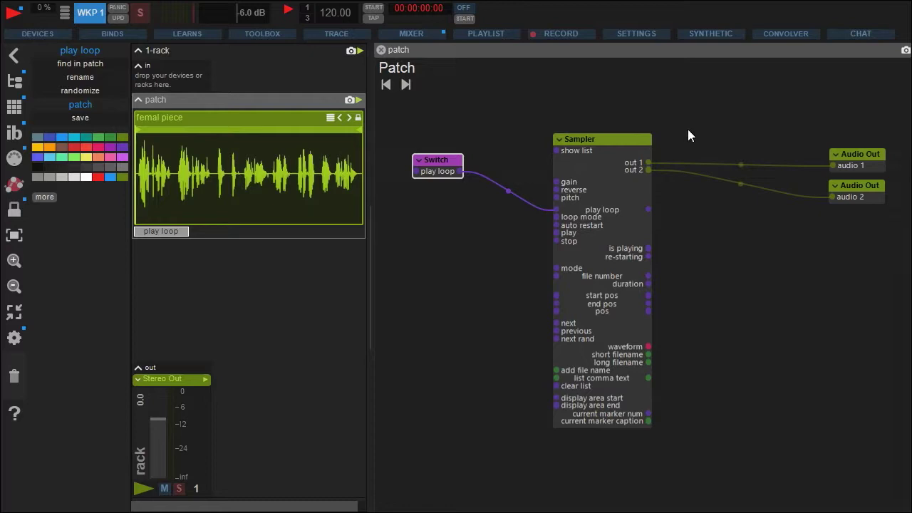
{"action": "key", "text": "space"}
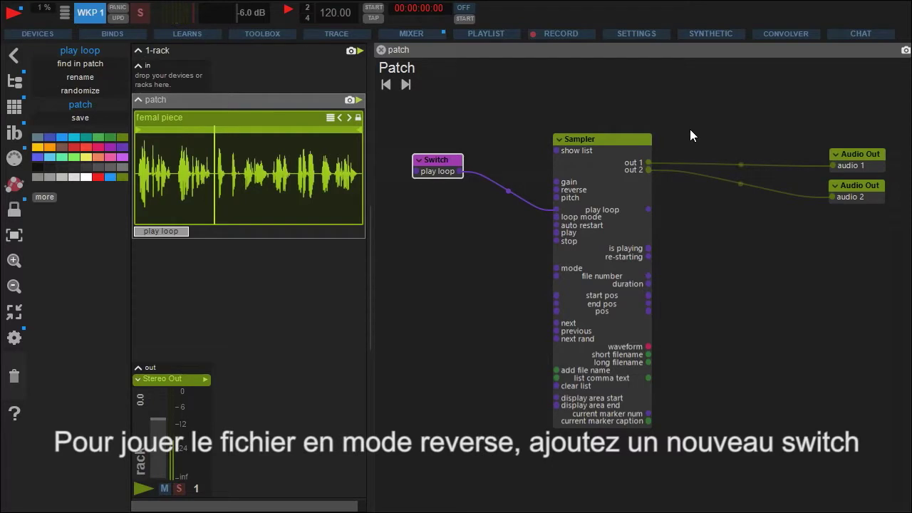
Add a Switch on the Sampler's reverse input, placed above the play loop switch
{"action": "left_click_drag", "start_coordinate": [557, 191], "coordinate": [445, 137]}
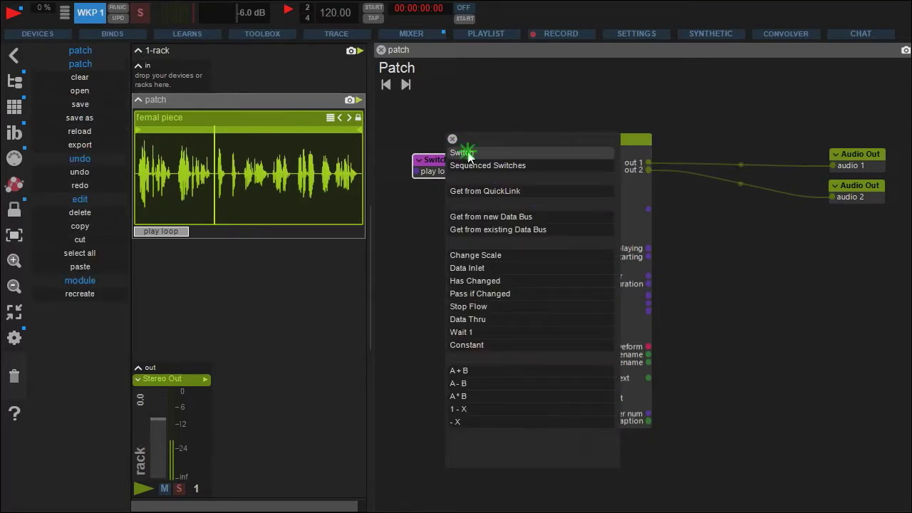
{"action": "left_click", "coordinate": [469, 156]}
{"action": "left_click_drag", "start_coordinate": [478, 146], "coordinate": [449, 131]}
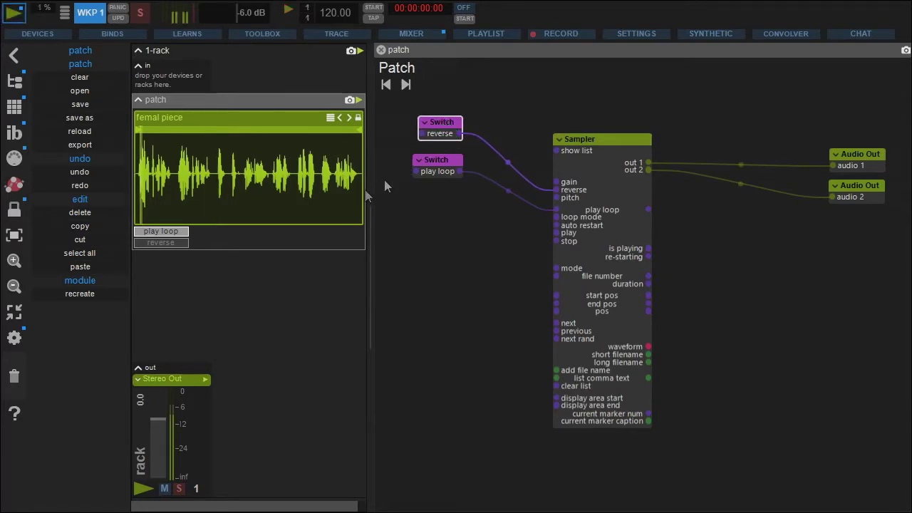
Toggle reverse playback on and off twice, leaving it off
{"action": "left_click", "coordinate": [166, 241]}
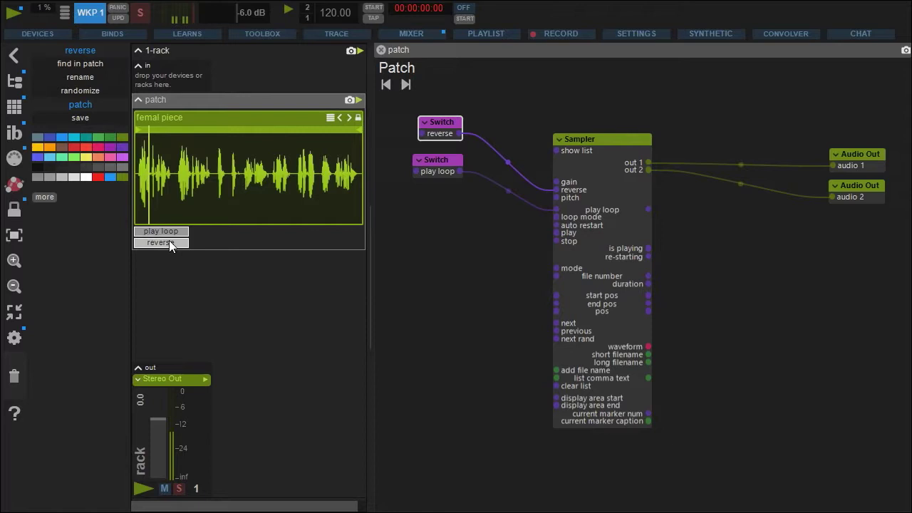
{"action": "left_click", "coordinate": [169, 241]}
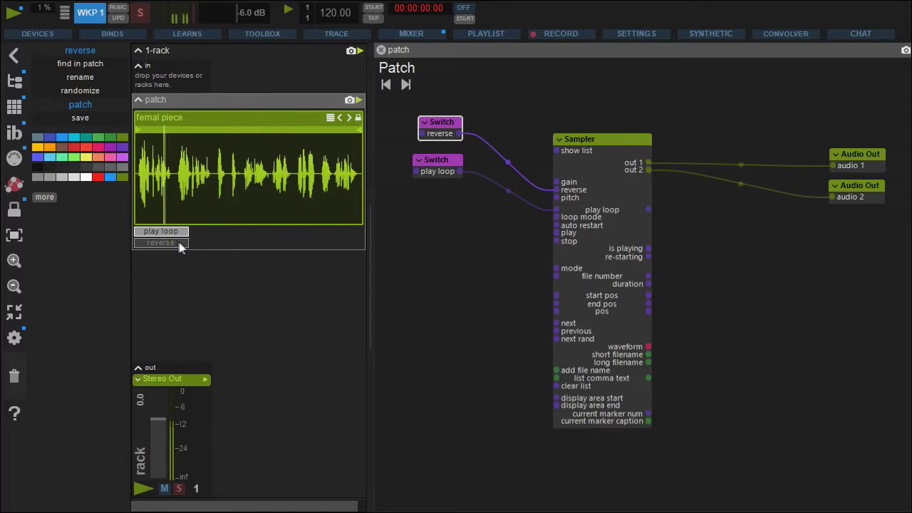
{"action": "left_click", "coordinate": [176, 242]}
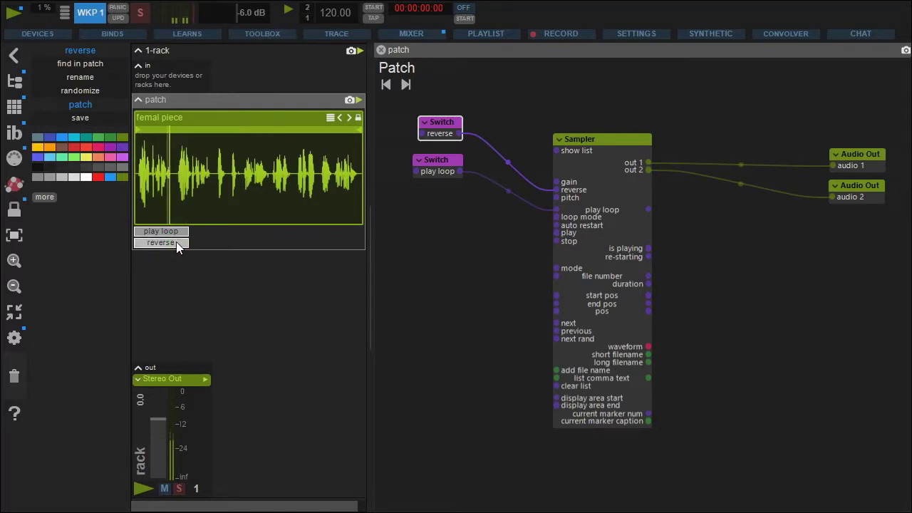
{"action": "left_click", "coordinate": [176, 241]}
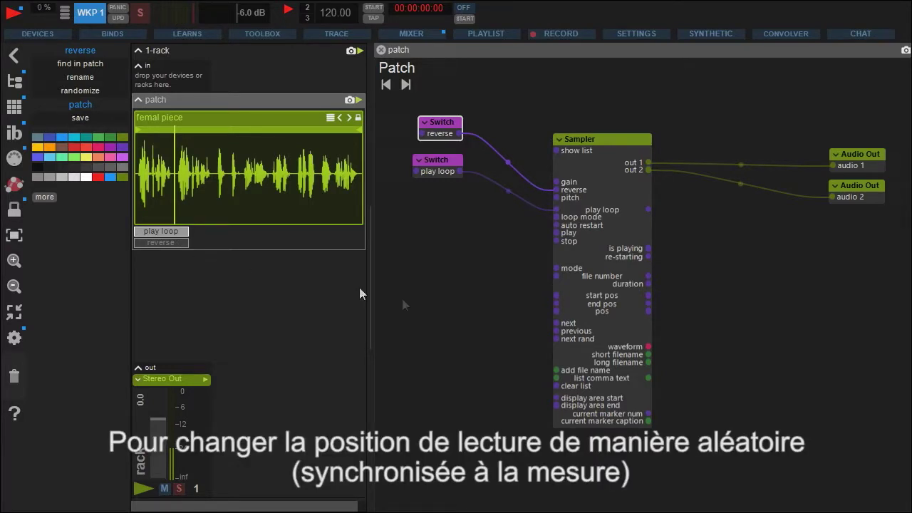
Add a Step data module driving the Sampler's pos input
{"action": "left_click_drag", "start_coordinate": [402, 305], "coordinate": [557, 346]}
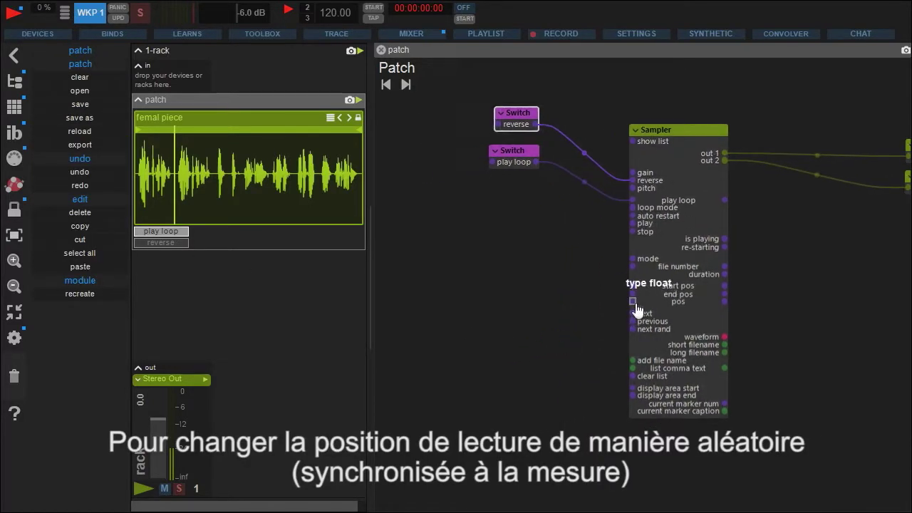
{"action": "left_click_drag", "start_coordinate": [636, 303], "coordinate": [578, 306]}
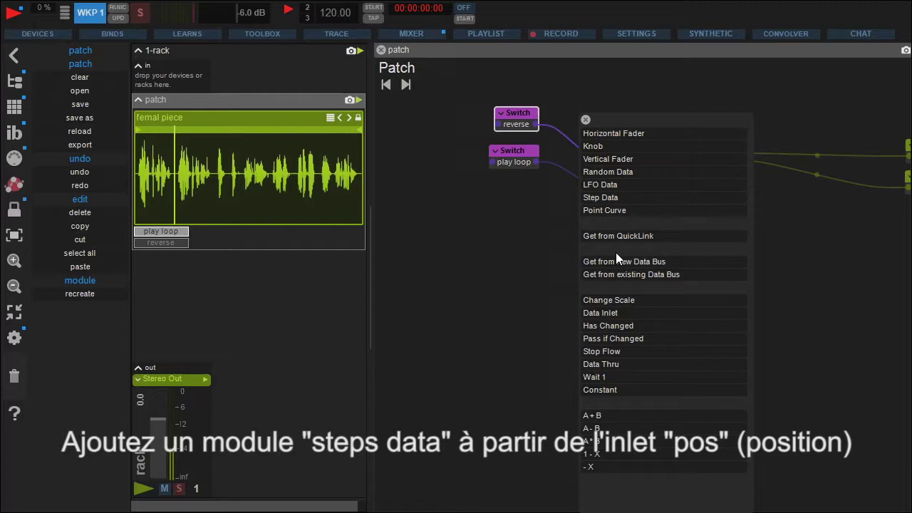
{"action": "left_click", "coordinate": [635, 202]}
{"action": "mouse_move", "coordinate": [599, 312]}
{"action": "left_mouse_down"}
{"action": "mouse_move", "coordinate": [566, 256]}
{"action": "mouse_move", "coordinate": [525, 259]}
{"action": "left_mouse_up"}
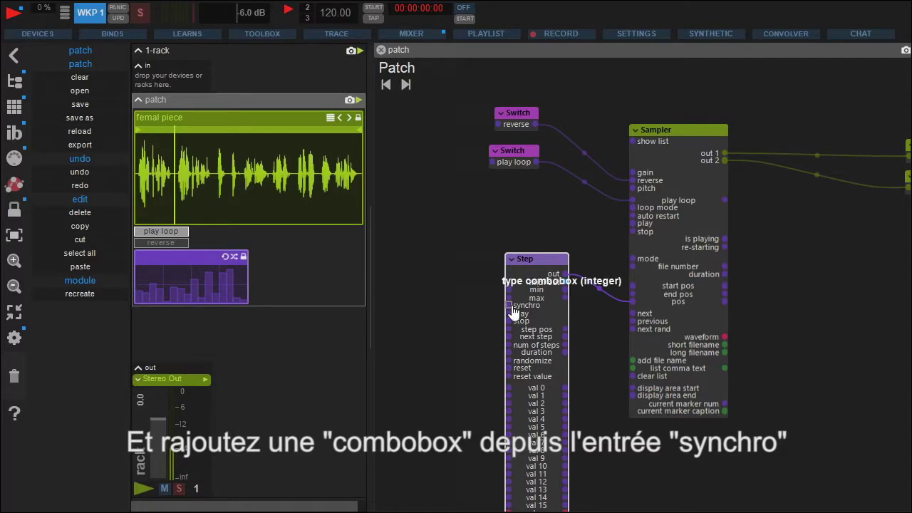
Set the Step's synchro to bar via a new Combobox, then play and stop the transport
{"action": "left_click_drag", "start_coordinate": [509, 305], "coordinate": [454, 306]}
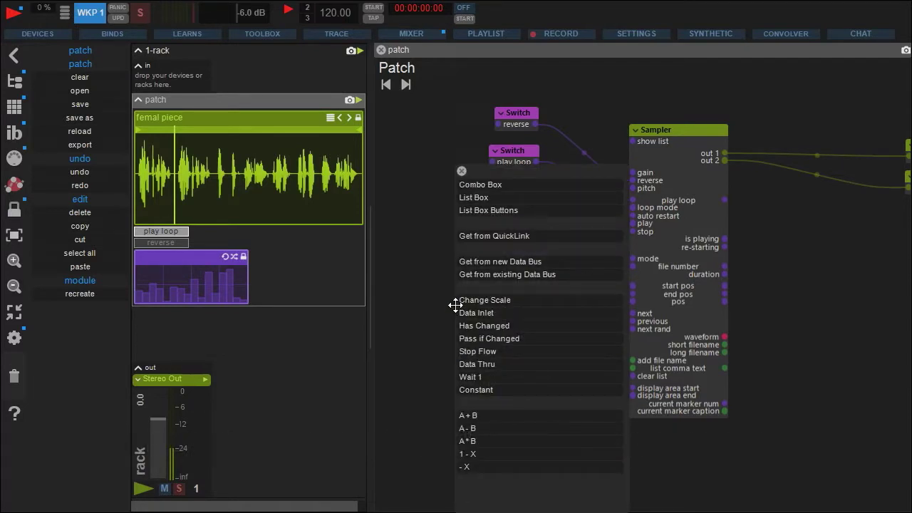
{"action": "left_click", "coordinate": [508, 184]}
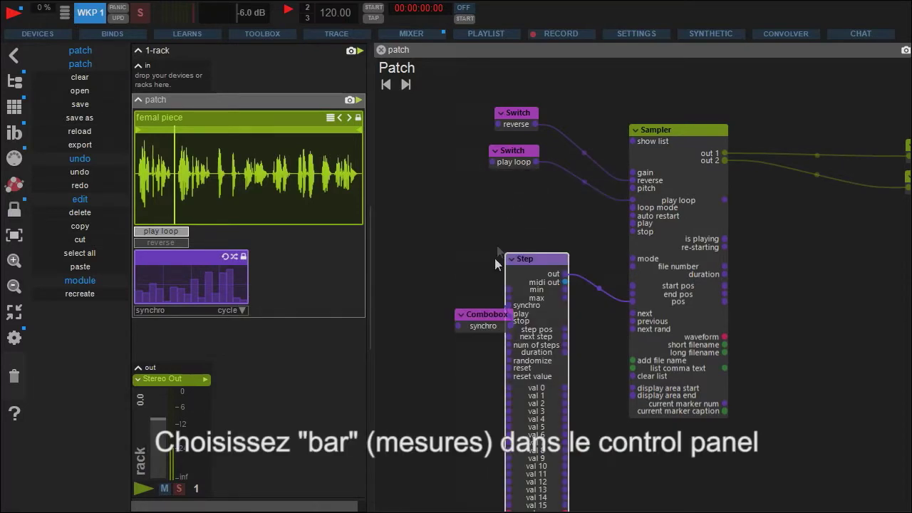
{"action": "left_click_drag", "start_coordinate": [487, 314], "coordinate": [420, 296]}
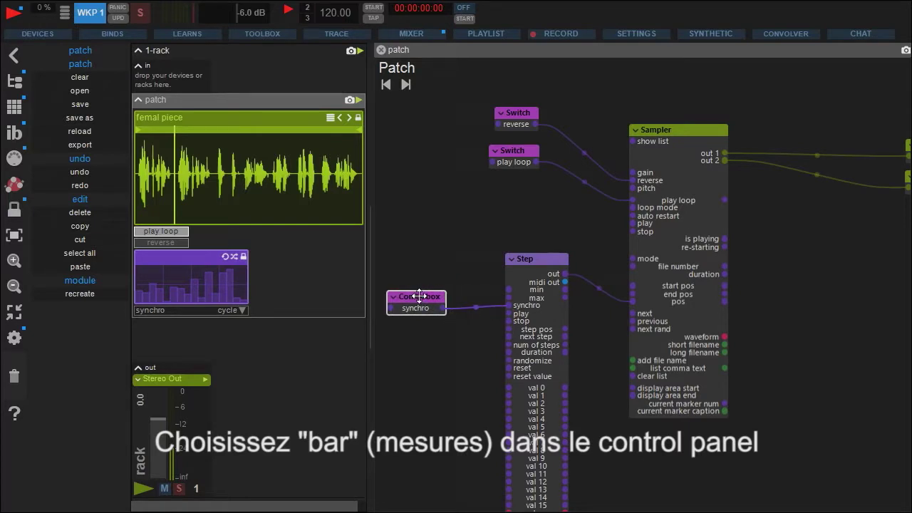
{"action": "left_click", "coordinate": [234, 310]}
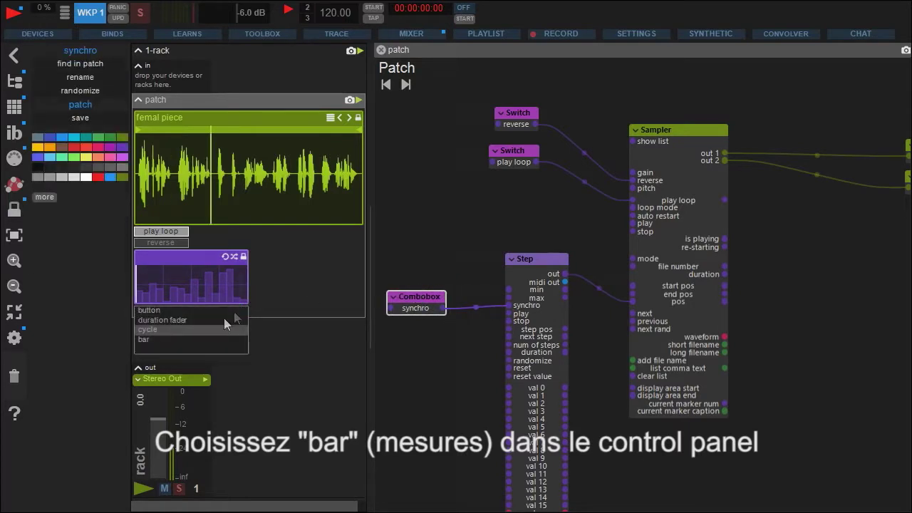
{"action": "left_click", "coordinate": [179, 337]}
{"action": "key", "text": "space"}
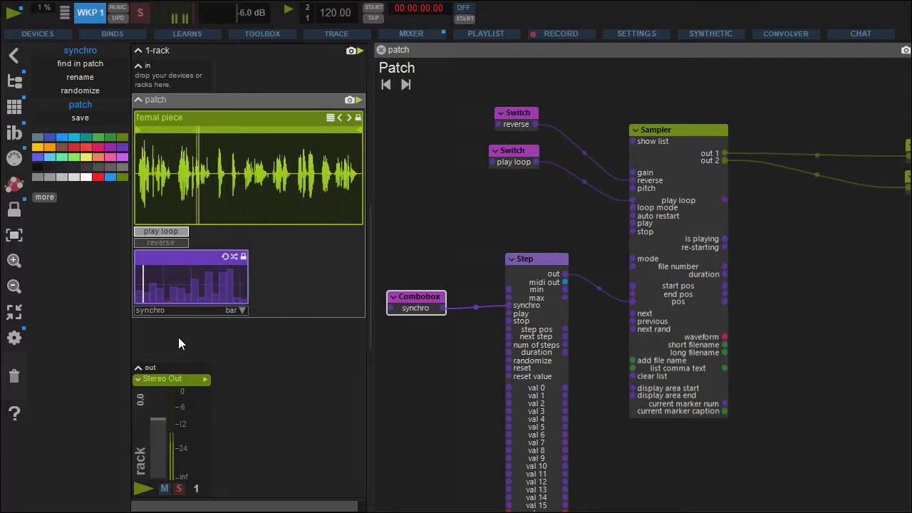
{"action": "key", "text": "space"}
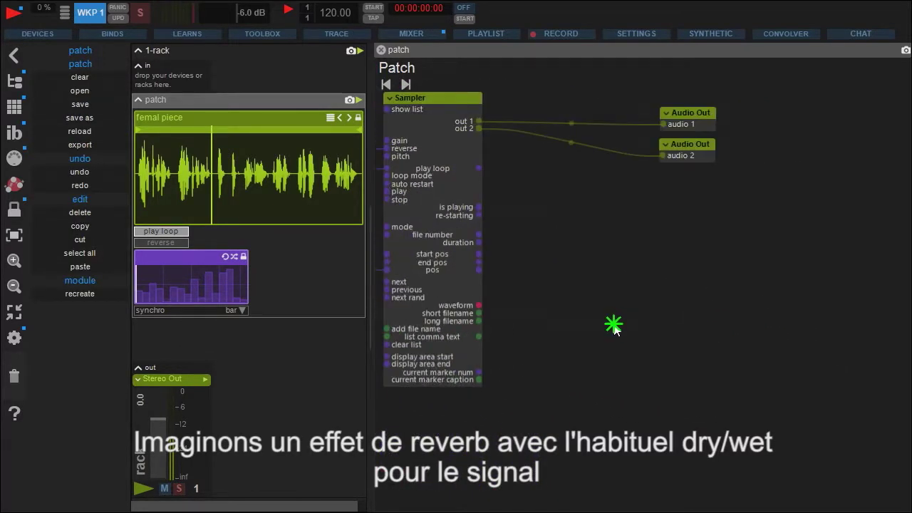
Move the Audio Outs further right and search the module browser for 'reverb'
{"action": "mouse_move", "coordinate": [742, 107]}
{"action": "left_mouse_down"}
{"action": "mouse_move", "coordinate": [705, 158]}
{"action": "mouse_move", "coordinate": [848, 150]}
{"action": "left_mouse_up"}
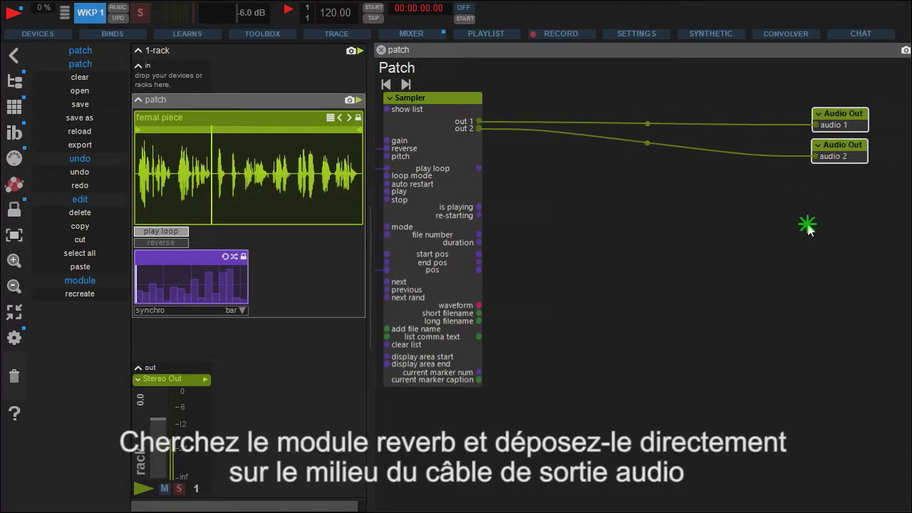
{"action": "left_click", "coordinate": [14, 81]}
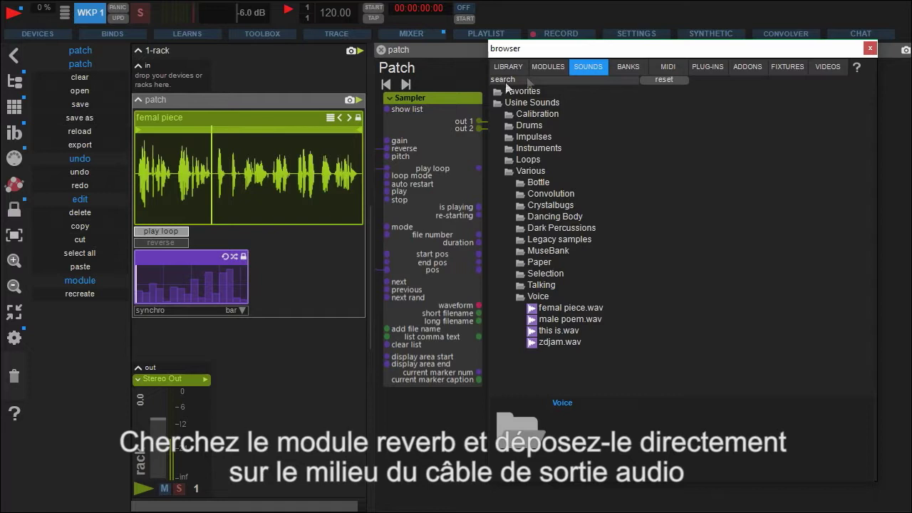
{"action": "left_click", "coordinate": [540, 69]}
{"action": "left_click", "coordinate": [547, 83]}
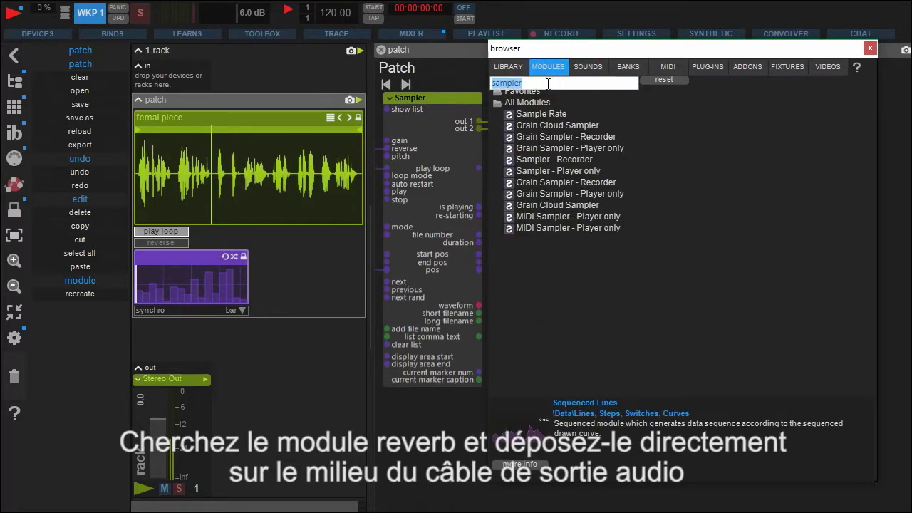
{"action": "type", "text": "reverb"}
{"action": "key", "text": "Return"}
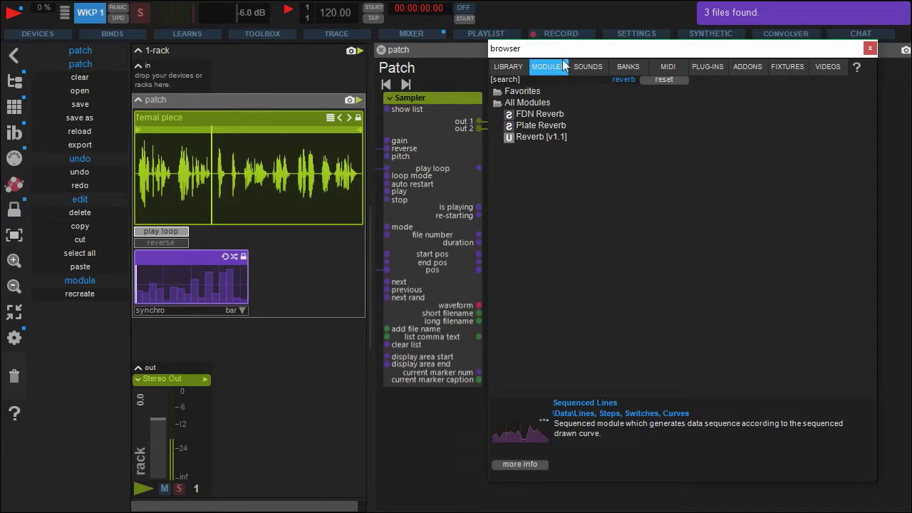
{"action": "mouse_move", "coordinate": [583, 49]}
{"action": "left_mouse_down"}
{"action": "mouse_move", "coordinate": [590, 243]}
{"action": "mouse_move", "coordinate": [602, 270]}
{"action": "left_mouse_up"}
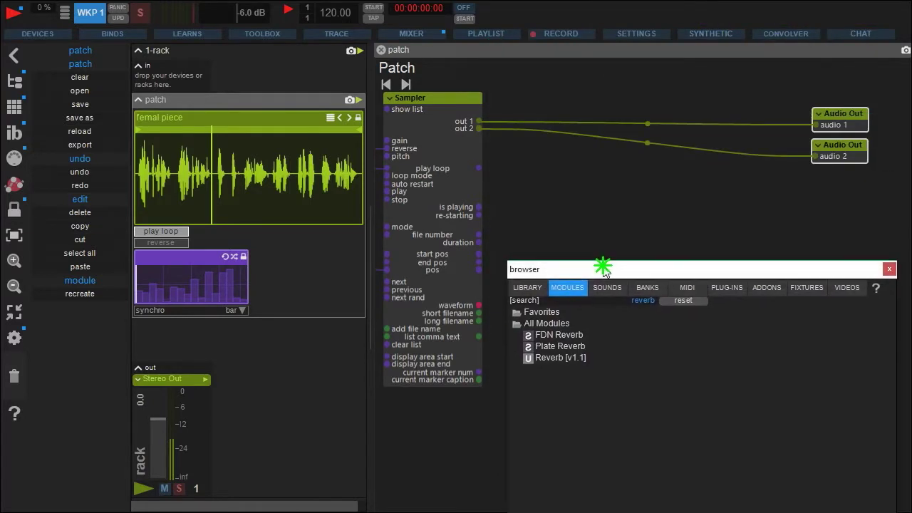
Insert a stereo Reverb [v1.1] on the Sampler's output wires and position it lower
{"action": "mouse_move", "coordinate": [534, 357]}
{"action": "left_mouse_down"}
{"action": "mouse_move", "coordinate": [653, 138]}
{"action": "mouse_move", "coordinate": [646, 129]}
{"action": "left_mouse_up"}
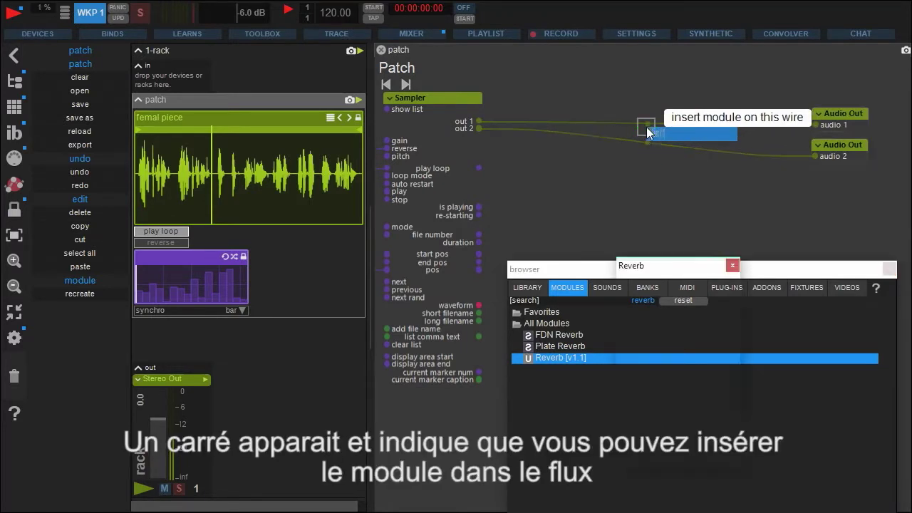
{"action": "left_click", "coordinate": [647, 437]}
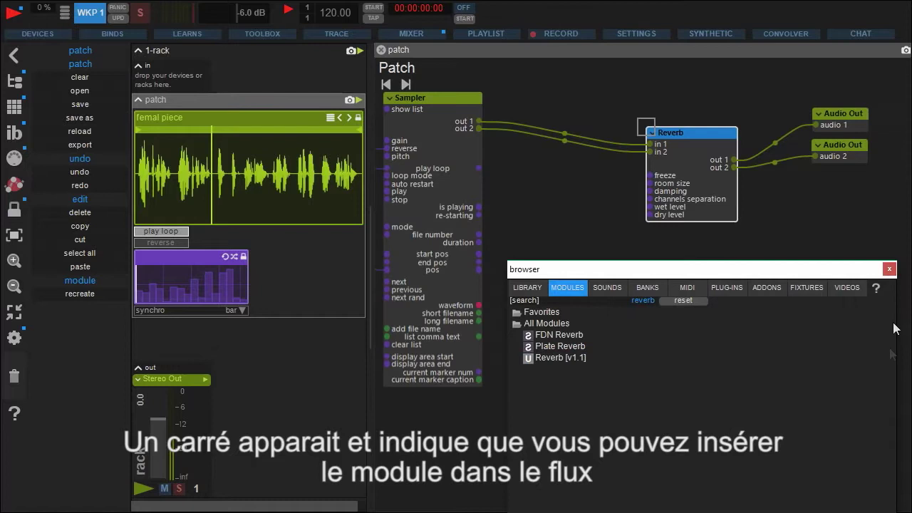
{"action": "left_click", "coordinate": [891, 267]}
{"action": "left_click_drag", "start_coordinate": [701, 145], "coordinate": [687, 197]}
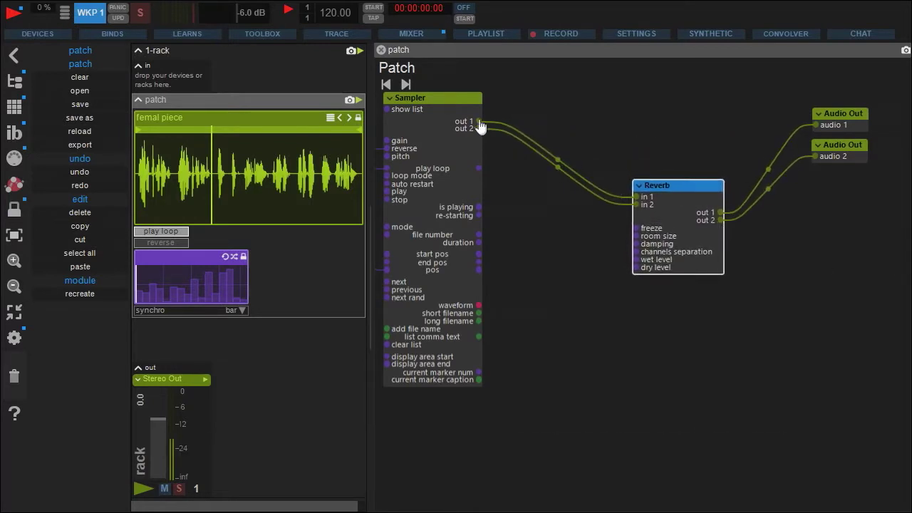
Wire Sampler out 1 to Audio Out audio 1 and out 2 to audio 2, keeping the dry signal
{"action": "mouse_move", "coordinate": [479, 123]}
{"action": "left_mouse_down"}
{"action": "mouse_move", "coordinate": [511, 114]}
{"action": "mouse_move", "coordinate": [816, 124]}
{"action": "left_mouse_up"}
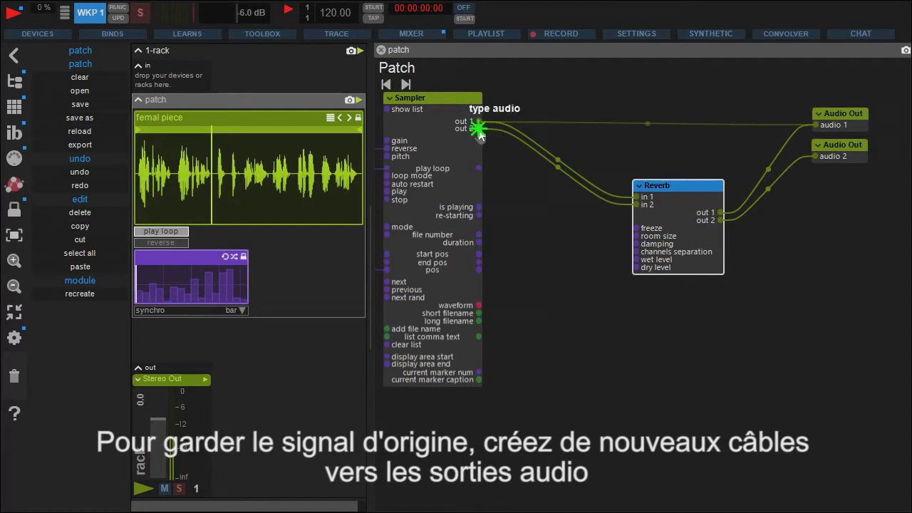
{"action": "left_click_drag", "start_coordinate": [479, 132], "coordinate": [774, 164]}
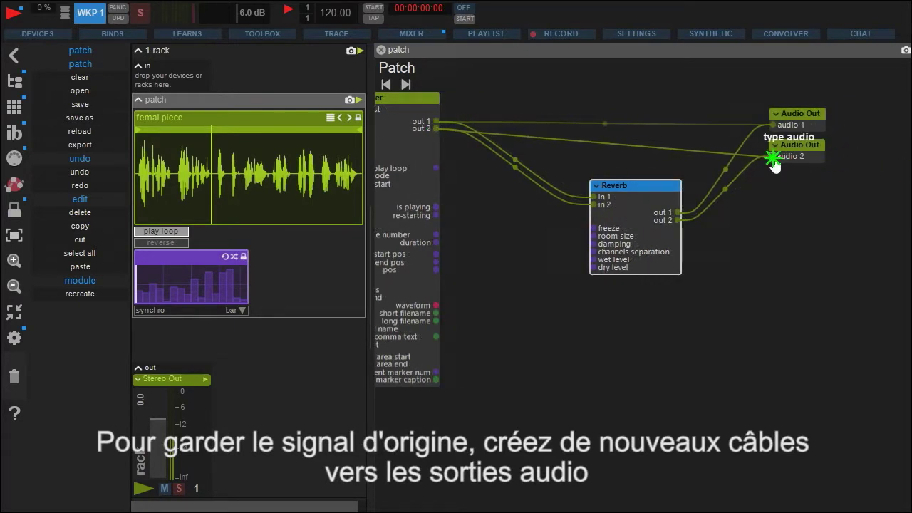
{"action": "left_click_drag", "start_coordinate": [548, 344], "coordinate": [602, 342]}
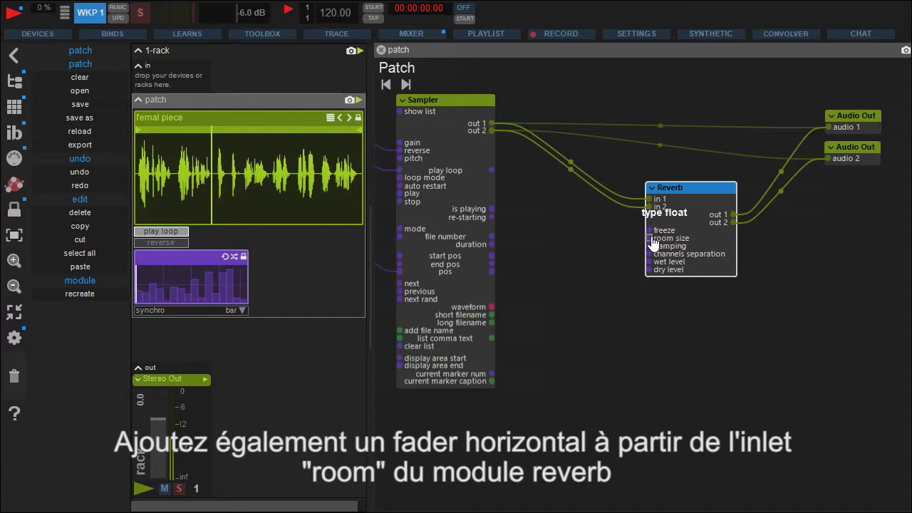
Add a Horizontal Fader on the Reverb's room size inlet below the Reverb, then audition playback
{"action": "left_click_drag", "start_coordinate": [650, 240], "coordinate": [606, 262]}
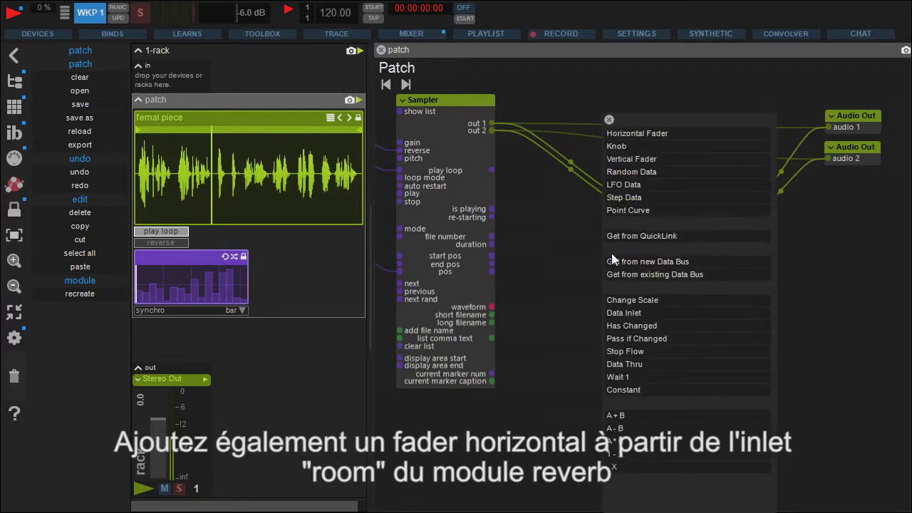
{"action": "left_click", "coordinate": [662, 134]}
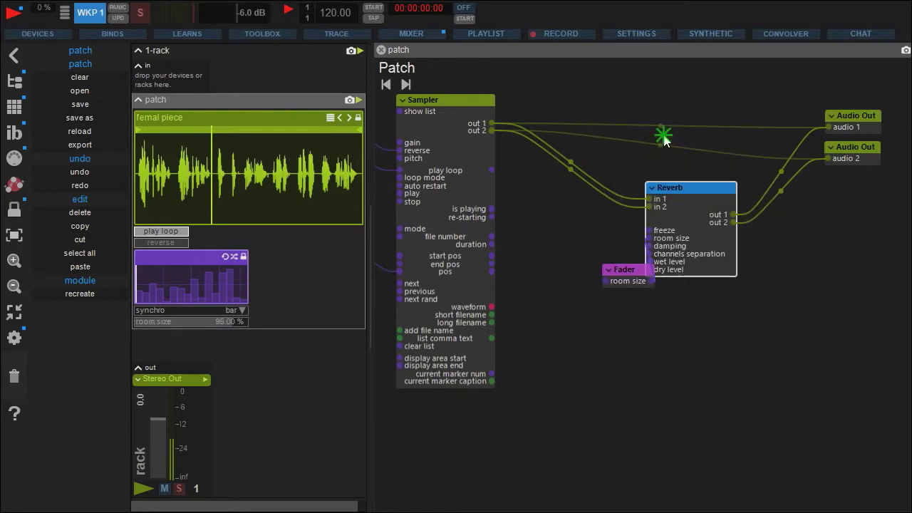
{"action": "mouse_move", "coordinate": [623, 275]}
{"action": "left_mouse_down"}
{"action": "mouse_move", "coordinate": [581, 244]}
{"action": "mouse_move", "coordinate": [636, 333]}
{"action": "left_mouse_up"}
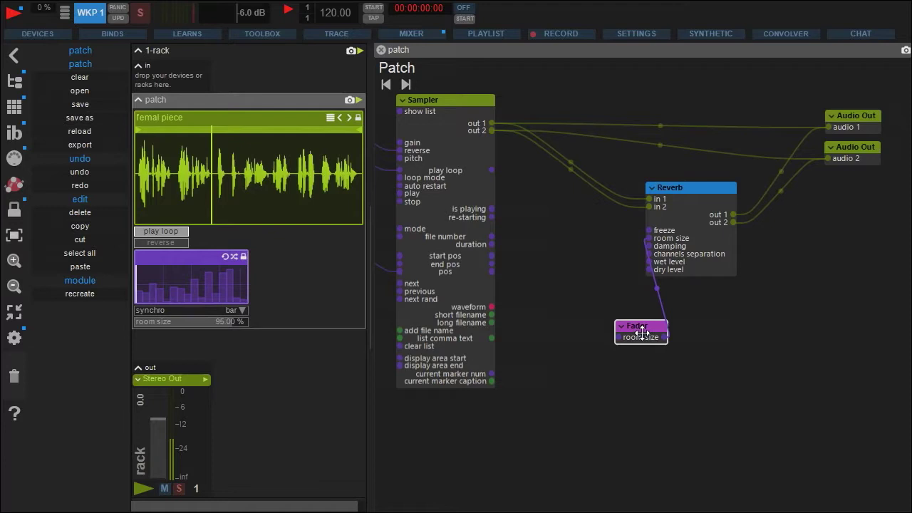
{"action": "key", "text": "space"}
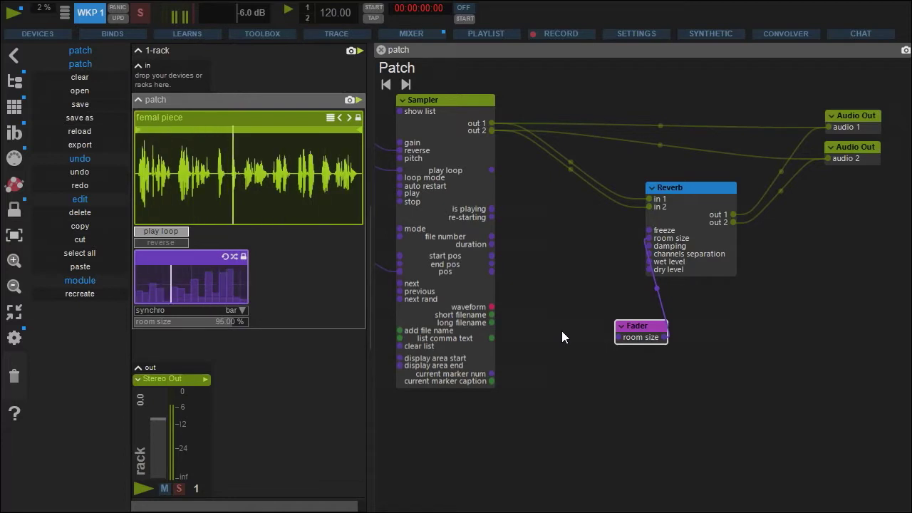
{"action": "key", "text": "space"}
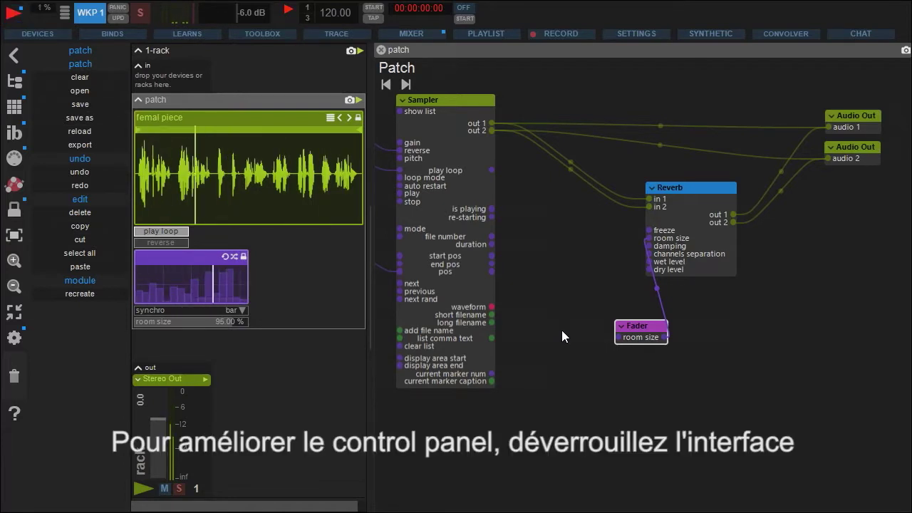
Rearrange the rack: reverse and play loop switches lower right, Step sequencer widened under the waveform
{"action": "left_click", "coordinate": [16, 210]}
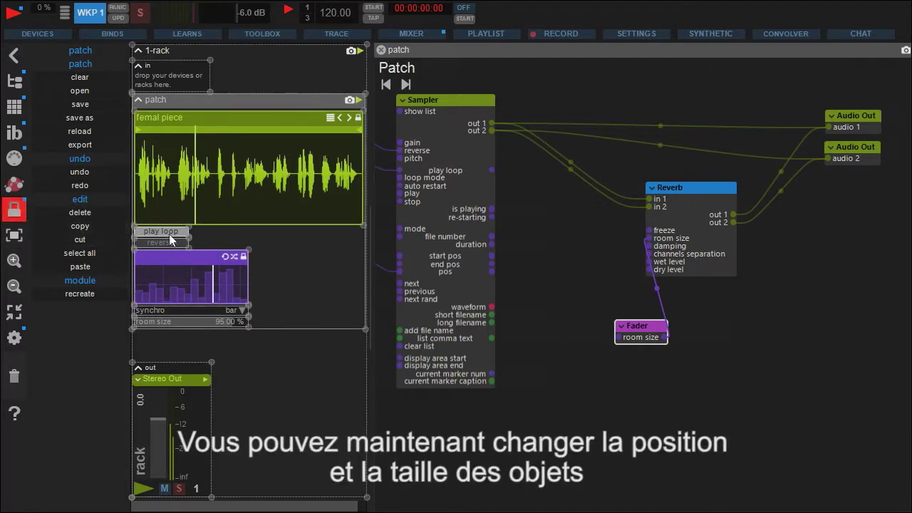
{"action": "left_click_drag", "start_coordinate": [168, 241], "coordinate": [341, 325]}
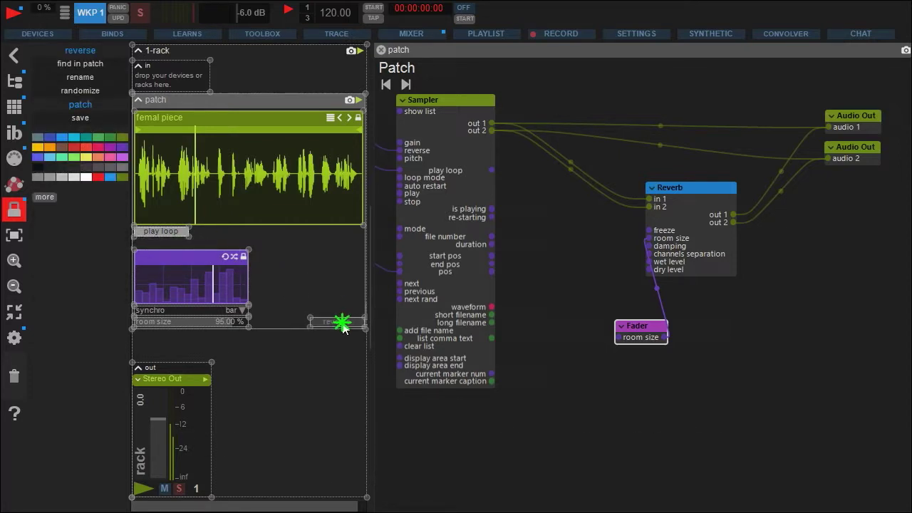
{"action": "left_click_drag", "start_coordinate": [152, 237], "coordinate": [330, 318]}
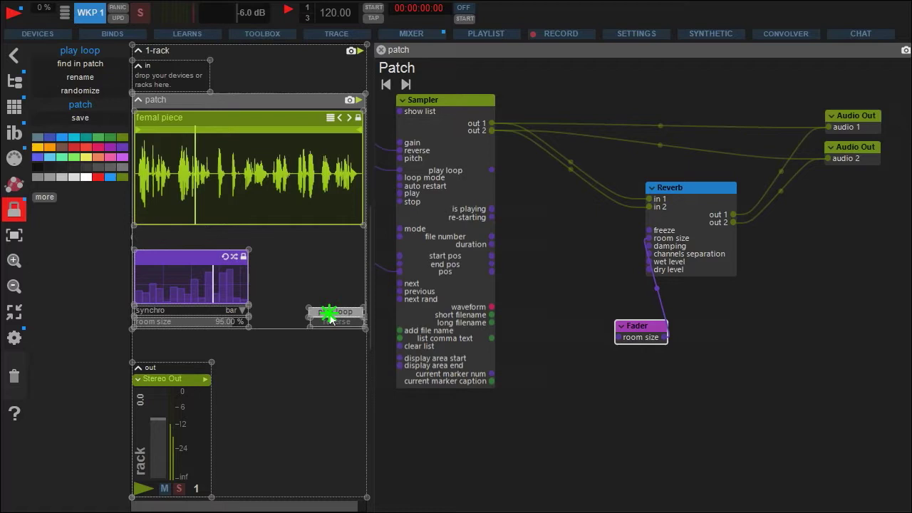
{"action": "left_click_drag", "start_coordinate": [156, 258], "coordinate": [157, 235]}
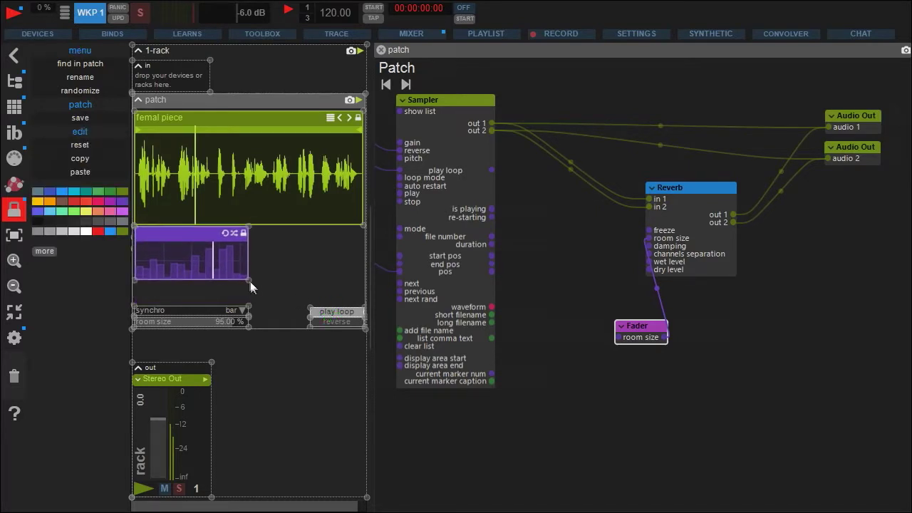
{"action": "left_click_drag", "start_coordinate": [246, 279], "coordinate": [363, 273]}
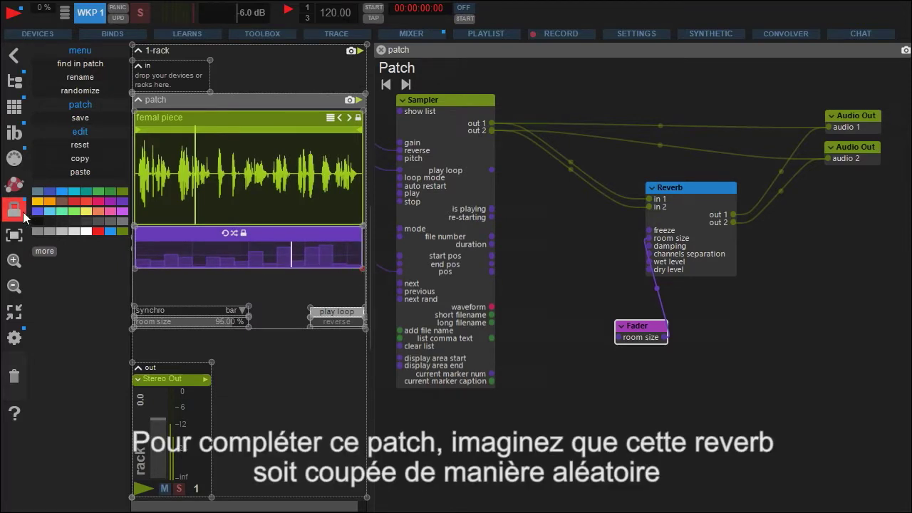
{"action": "left_click", "coordinate": [23, 211]}
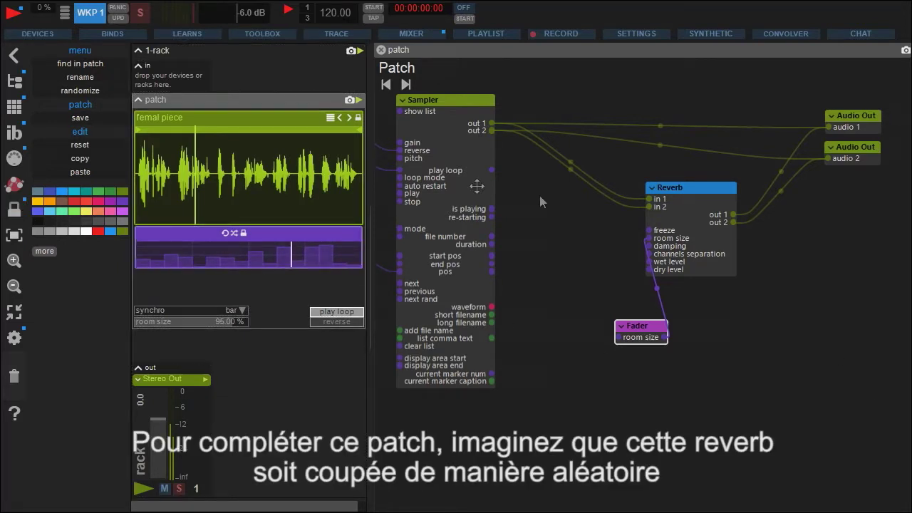
Insert a stereo Volume - Mute Audio module into the Sampler-to-Reverb wires
{"action": "left_click", "coordinate": [14, 80]}
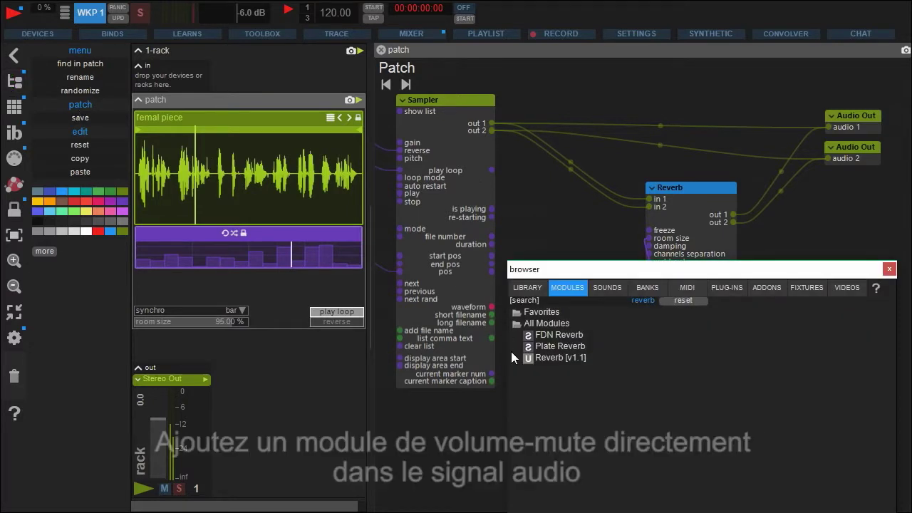
{"action": "left_click", "coordinate": [576, 301]}
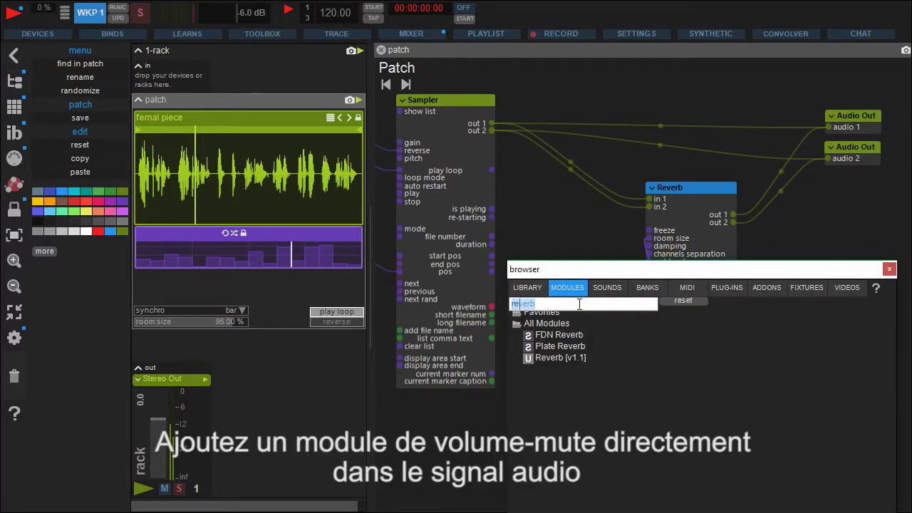
{"action": "type", "text": "mute"}
{"action": "key", "text": "Return"}
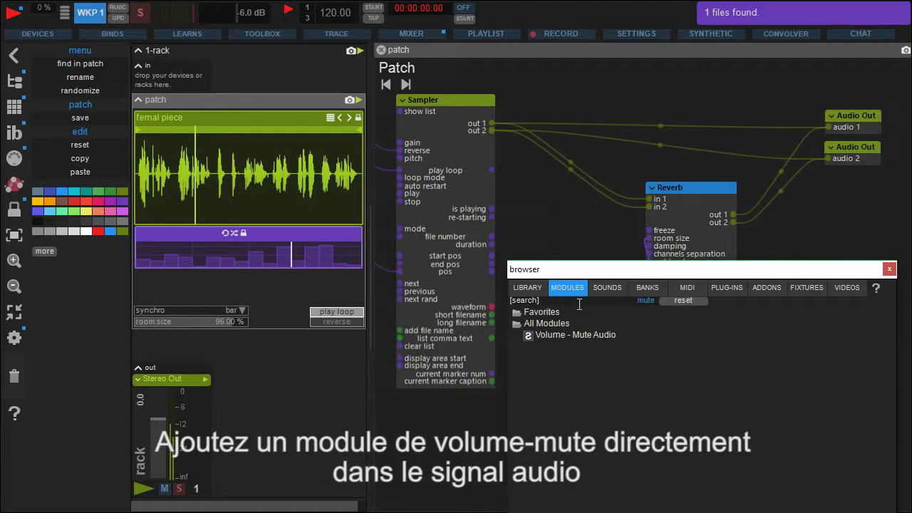
{"action": "left_click_drag", "start_coordinate": [570, 335], "coordinate": [576, 163]}
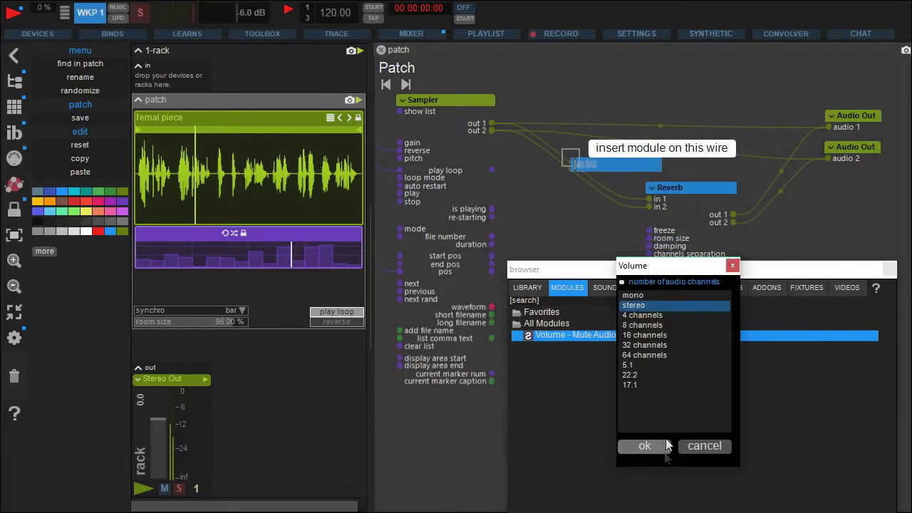
{"action": "left_click", "coordinate": [659, 448]}
{"action": "left_click", "coordinate": [890, 269]}
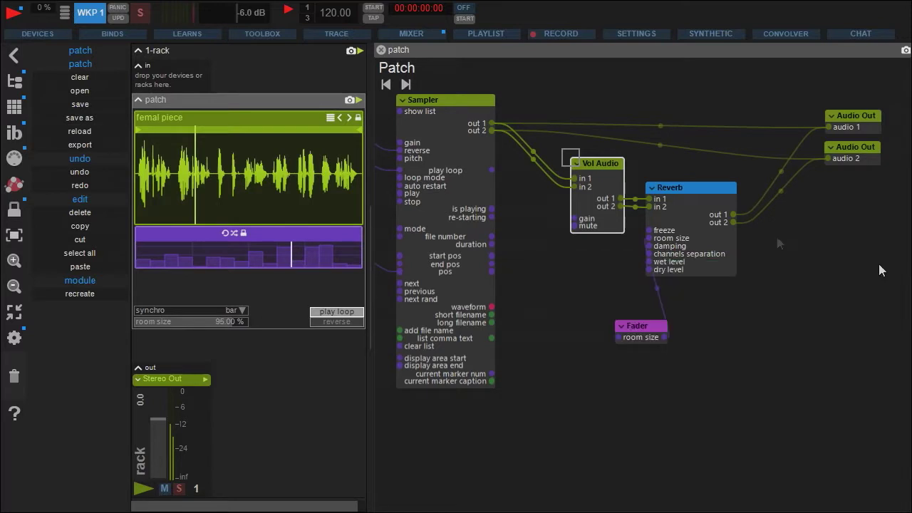
{"action": "left_click_drag", "start_coordinate": [606, 196], "coordinate": [600, 217]}
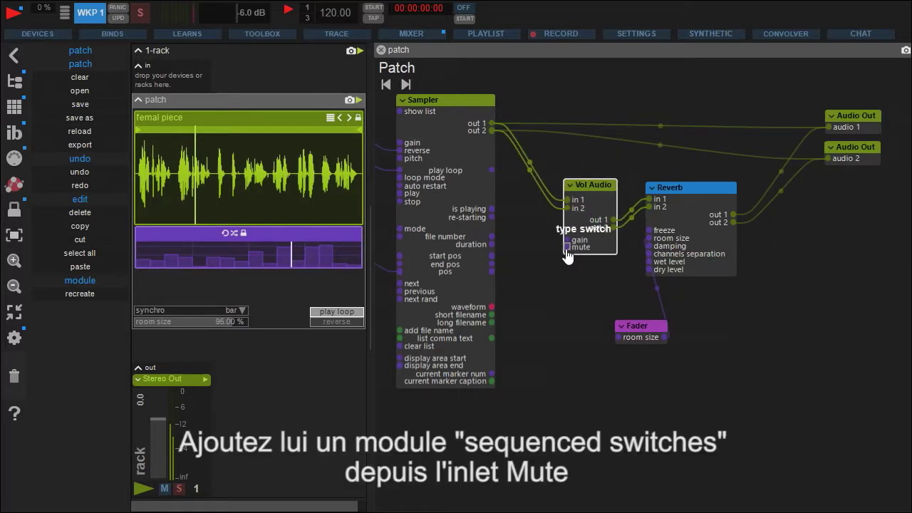
Create a Sequenced Switches module on the Vol Audio mute inlet and widen the rack area
{"action": "left_click_drag", "start_coordinate": [568, 256], "coordinate": [561, 297]}
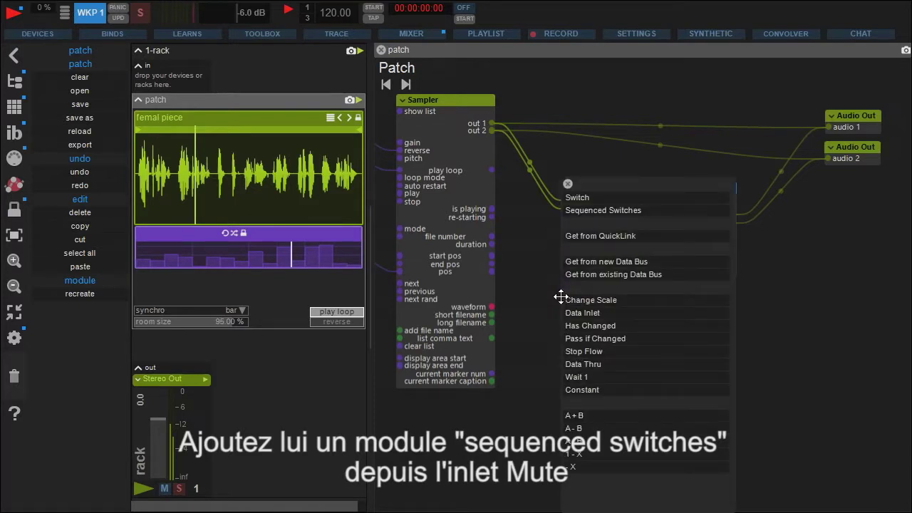
{"action": "left_click", "coordinate": [598, 211]}
{"action": "left_click_drag", "start_coordinate": [600, 346], "coordinate": [565, 344]}
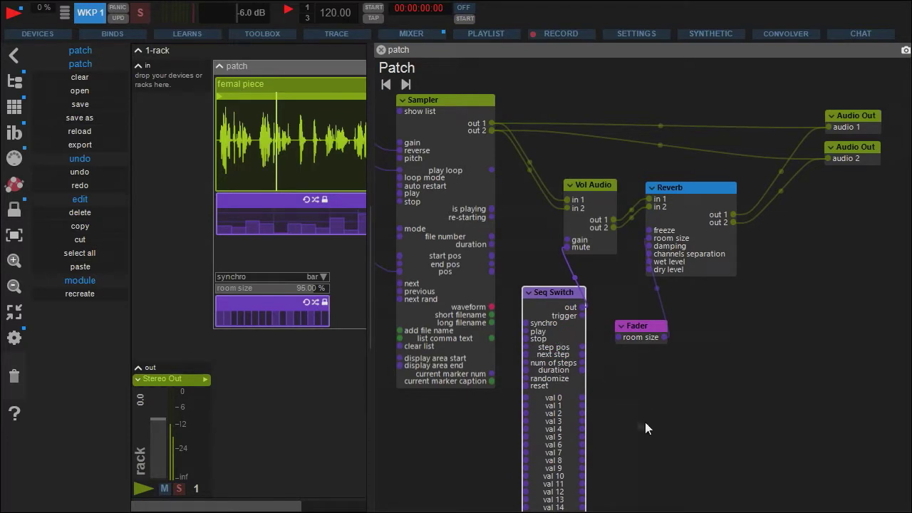
{"action": "left_click_drag", "start_coordinate": [646, 428], "coordinate": [712, 388]}
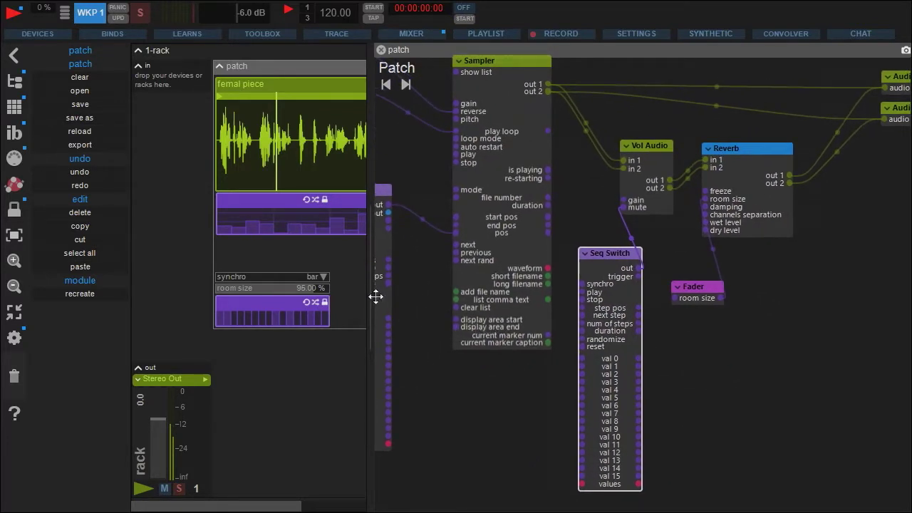
{"action": "mouse_move", "coordinate": [372, 294]}
{"action": "left_mouse_down"}
{"action": "mouse_move", "coordinate": [486, 296]}
{"action": "mouse_move", "coordinate": [443, 305]}
{"action": "left_mouse_up"}
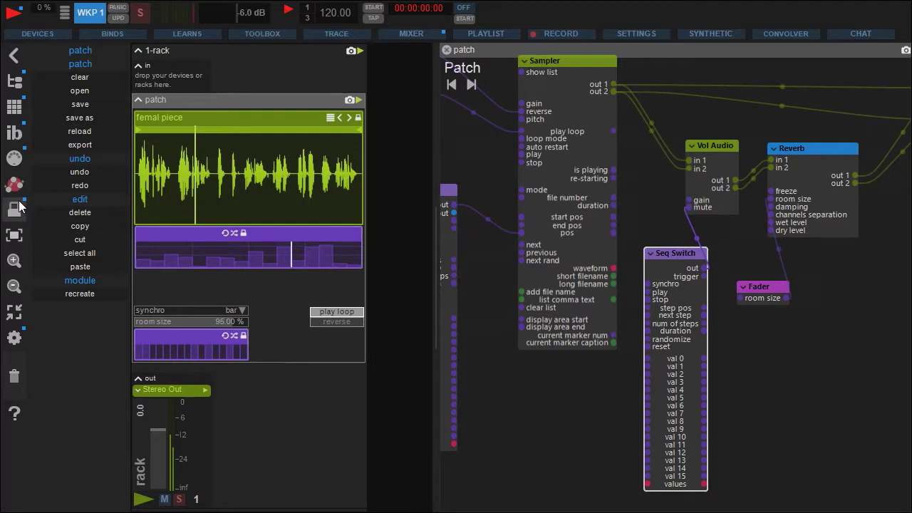
Move the sequencer display under the waveform and stretch it to full rack width
{"action": "left_click", "coordinate": [14, 209]}
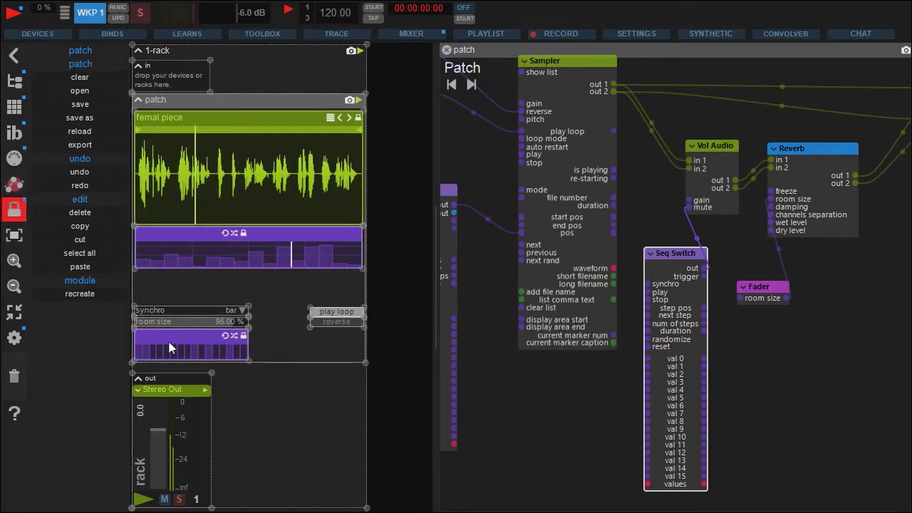
{"action": "mouse_move", "coordinate": [168, 349]}
{"action": "left_mouse_down"}
{"action": "mouse_move", "coordinate": [179, 302]}
{"action": "mouse_move", "coordinate": [169, 287]}
{"action": "left_mouse_up"}
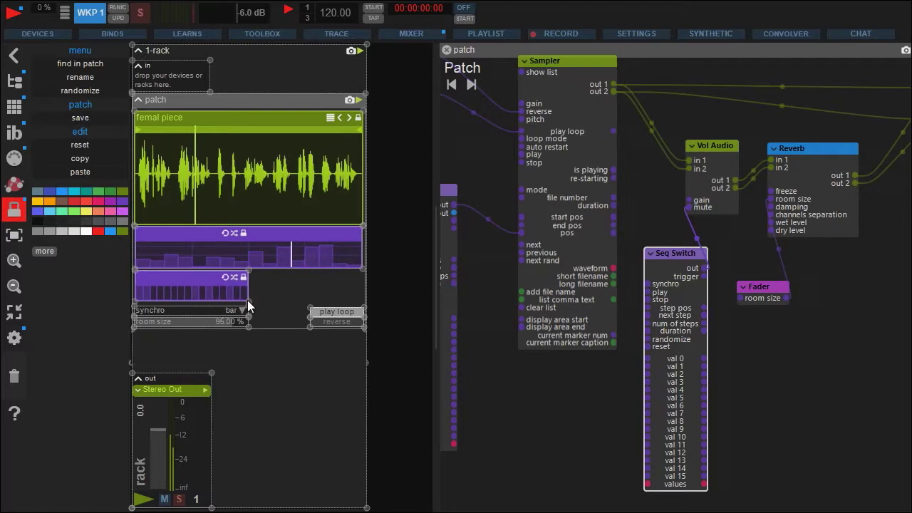
{"action": "left_click_drag", "start_coordinate": [248, 300], "coordinate": [362, 305]}
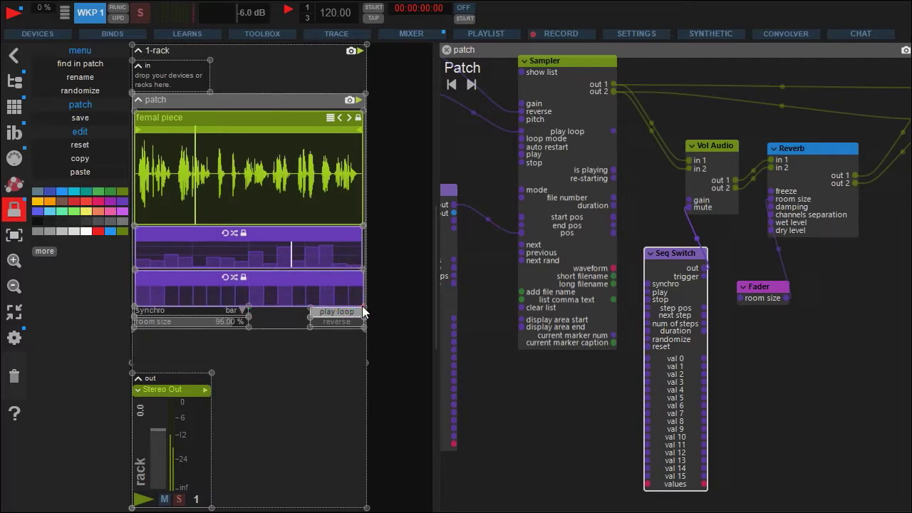
{"action": "left_click", "coordinate": [15, 209]}
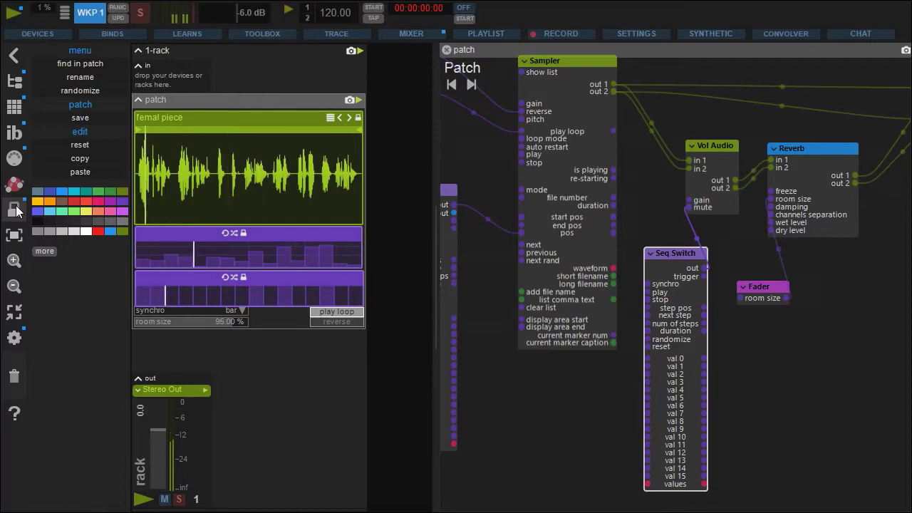
Try reverse playback on and off and set the room size to about 89%
{"action": "left_click", "coordinate": [346, 324]}
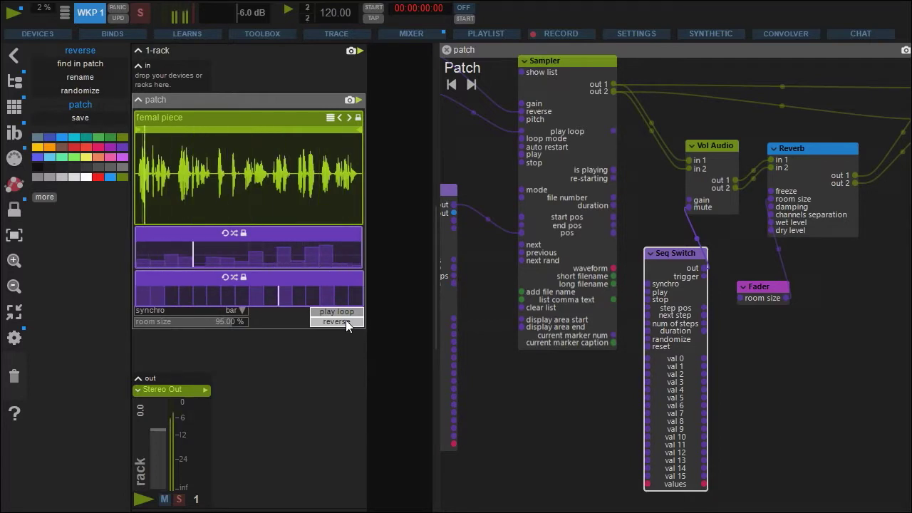
{"action": "left_click", "coordinate": [346, 324]}
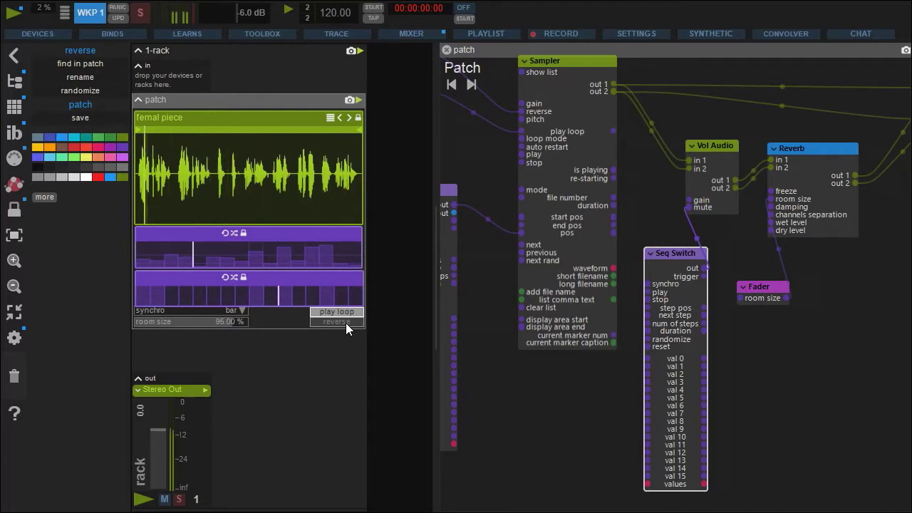
{"action": "left_click", "coordinate": [345, 322]}
{"action": "left_click_drag", "start_coordinate": [221, 323], "coordinate": [164, 325]}
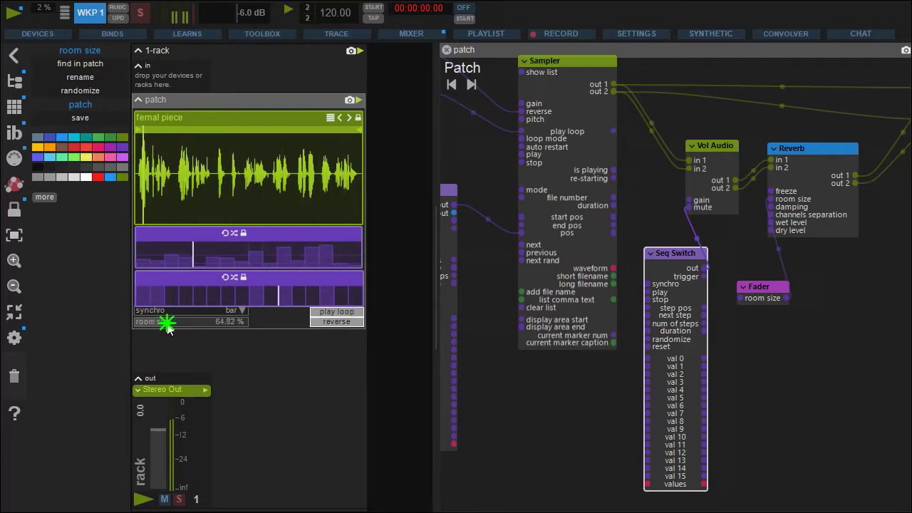
{"action": "left_click_drag", "start_coordinate": [164, 324], "coordinate": [217, 326]}
{"action": "left_click", "coordinate": [325, 321]}
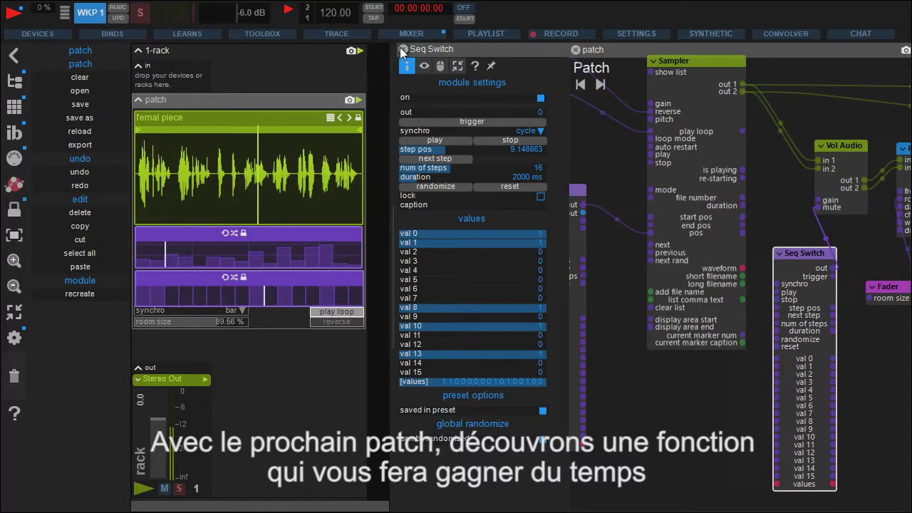
Close the Seq Switch settings and patch editor, then create a second rack
{"action": "left_click", "coordinate": [403, 50]}
{"action": "left_click", "coordinate": [576, 50]}
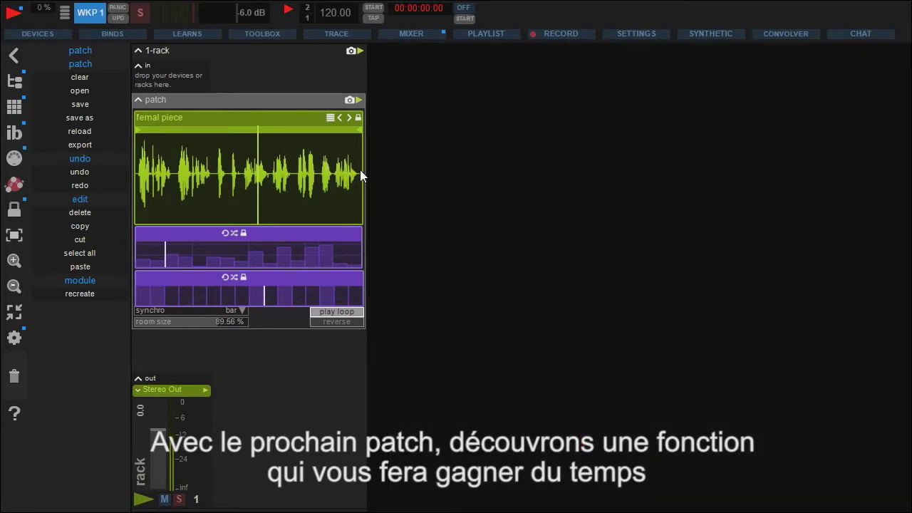
{"action": "left_click", "coordinate": [393, 191]}
{"action": "left_click", "coordinate": [82, 158]}
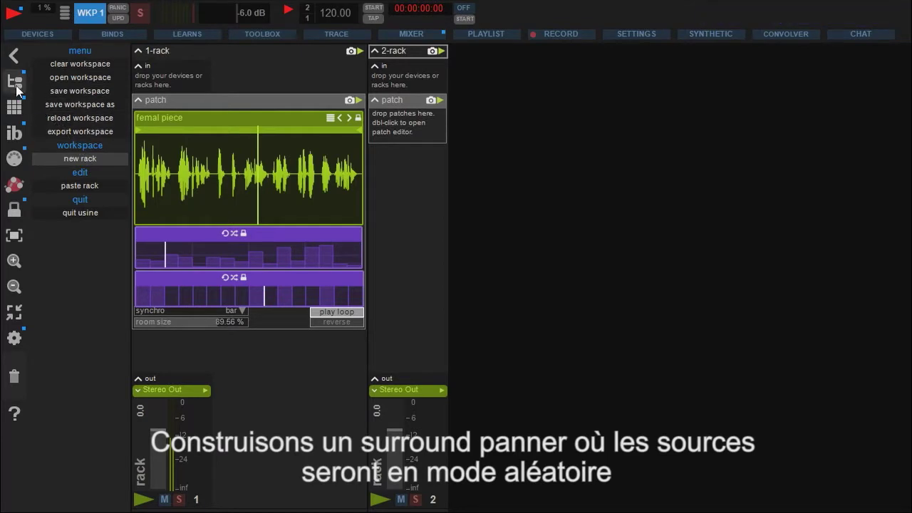
Add a Surround Panner with 2 inputs and 8 speakers to the second rack and open its patch
{"action": "left_click", "coordinate": [14, 84]}
{"action": "left_click_drag", "start_coordinate": [624, 318], "coordinate": [642, 110]}
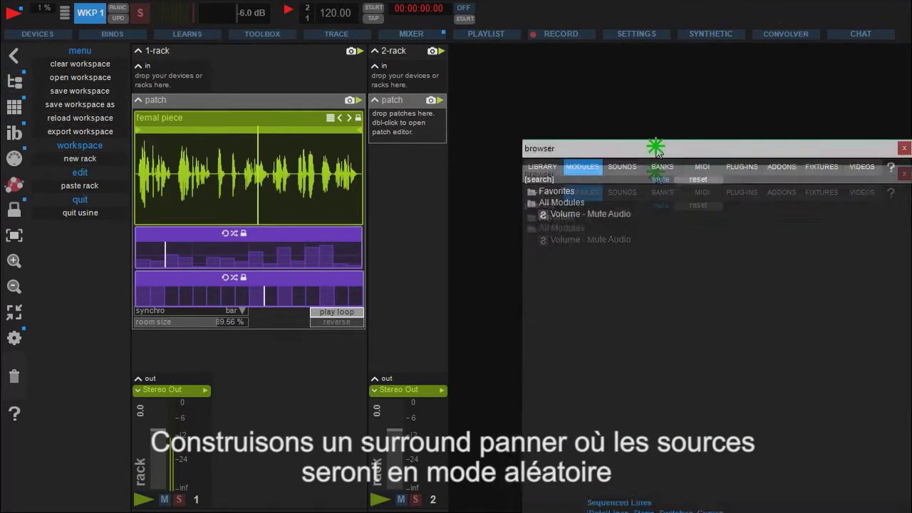
{"action": "left_click", "coordinate": [654, 140]}
{"action": "type", "text": "surround"}
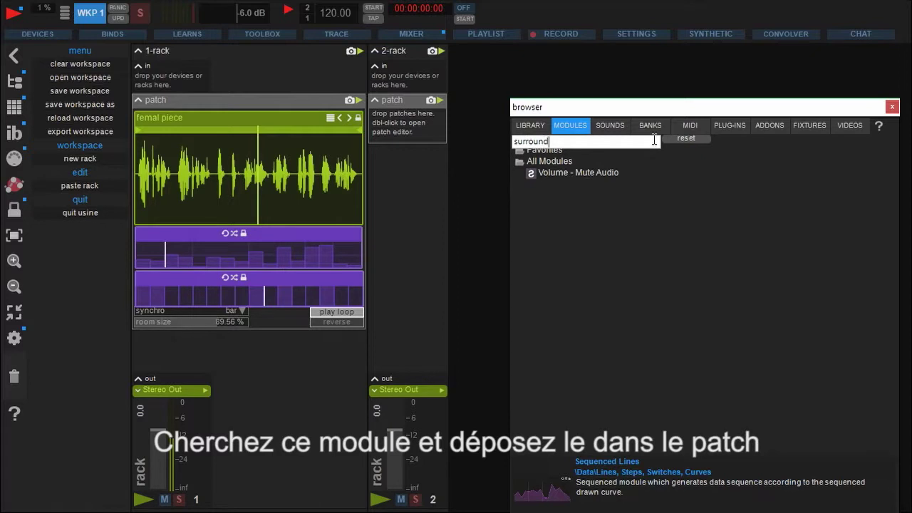
{"action": "key", "text": "Return"}
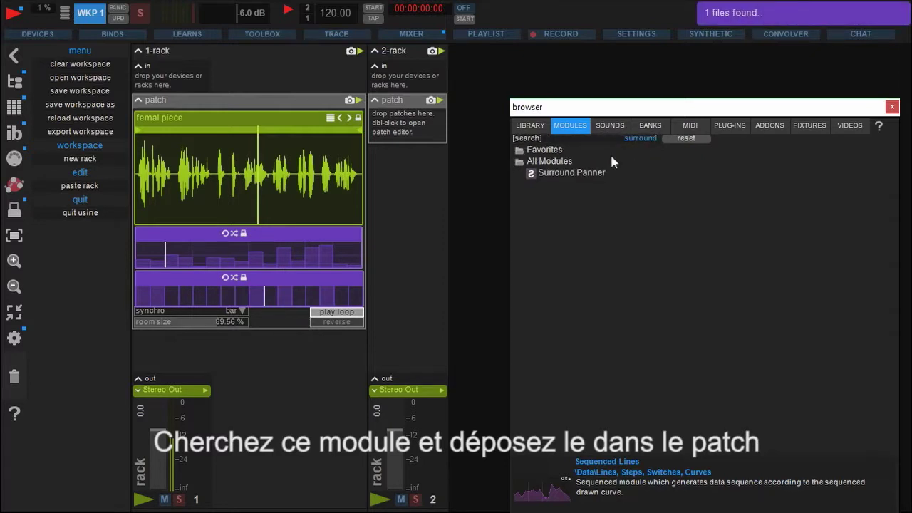
{"action": "mouse_move", "coordinate": [595, 180]}
{"action": "left_mouse_down"}
{"action": "mouse_move", "coordinate": [440, 147]}
{"action": "mouse_move", "coordinate": [399, 119]}
{"action": "mouse_move", "coordinate": [402, 127]}
{"action": "left_mouse_up"}
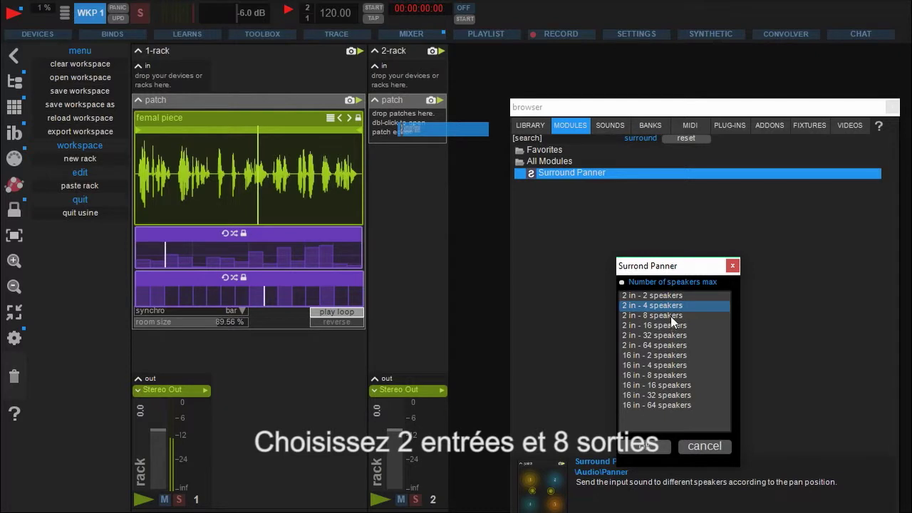
{"action": "left_click", "coordinate": [671, 318]}
{"action": "left_click", "coordinate": [653, 447]}
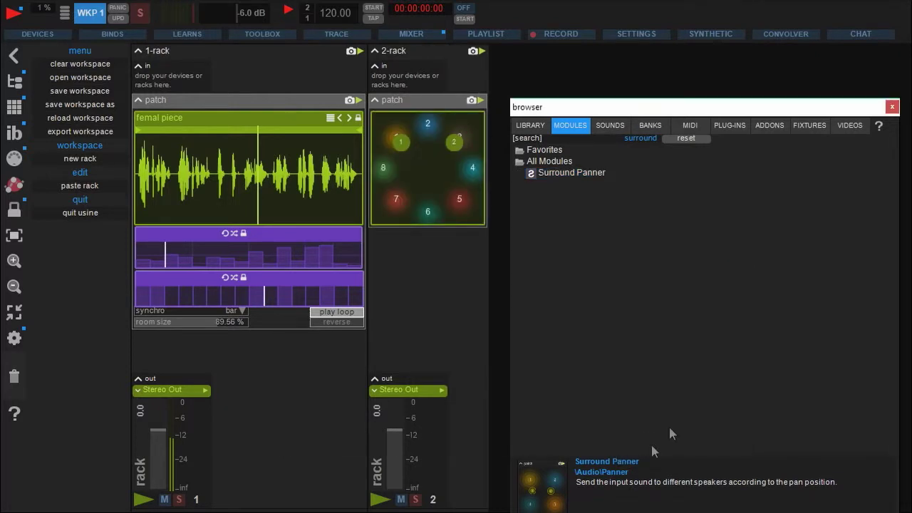
{"action": "left_click", "coordinate": [892, 107]}
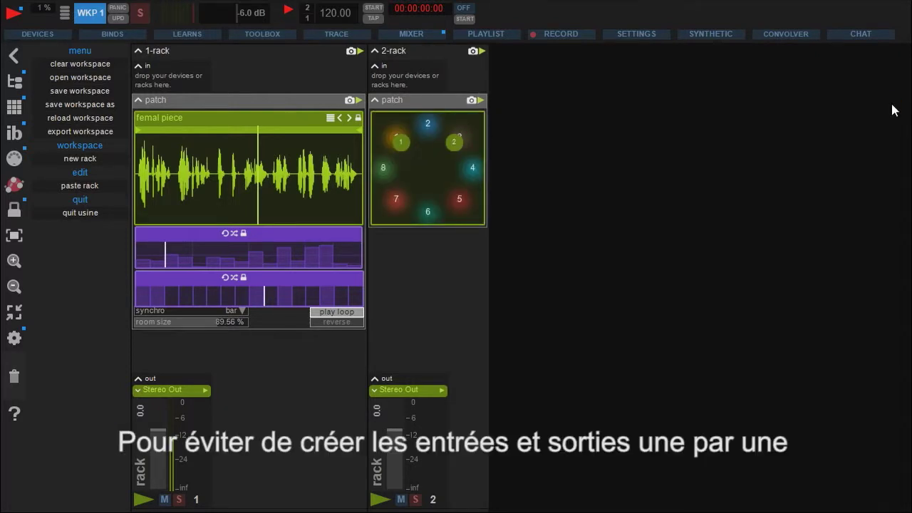
{"action": "left_click", "coordinate": [417, 103]}
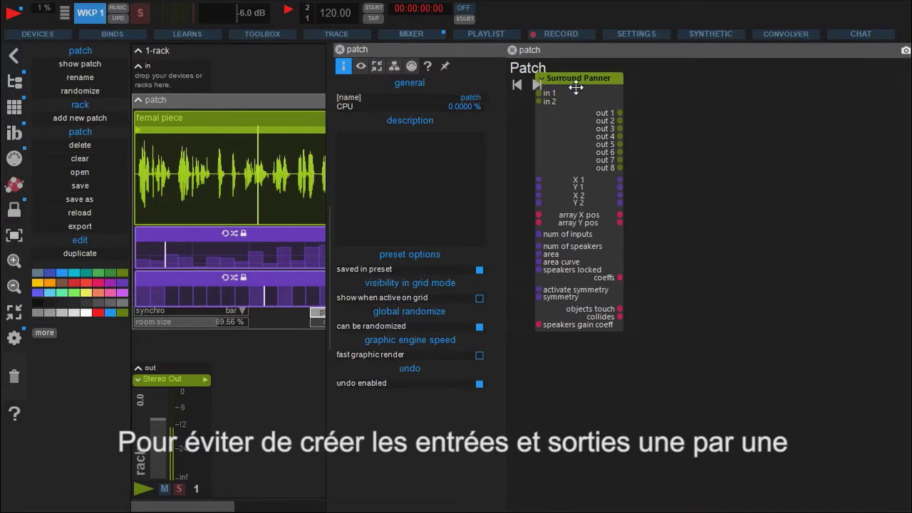
Move the Surround Panner toward the patch centre and close its parameters panel
{"action": "left_click_drag", "start_coordinate": [576, 84], "coordinate": [653, 168]}
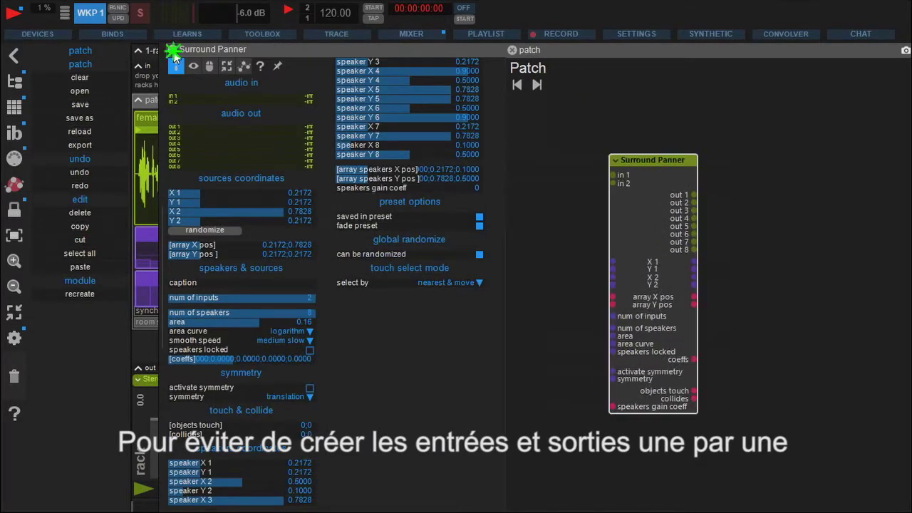
{"action": "left_click", "coordinate": [174, 53]}
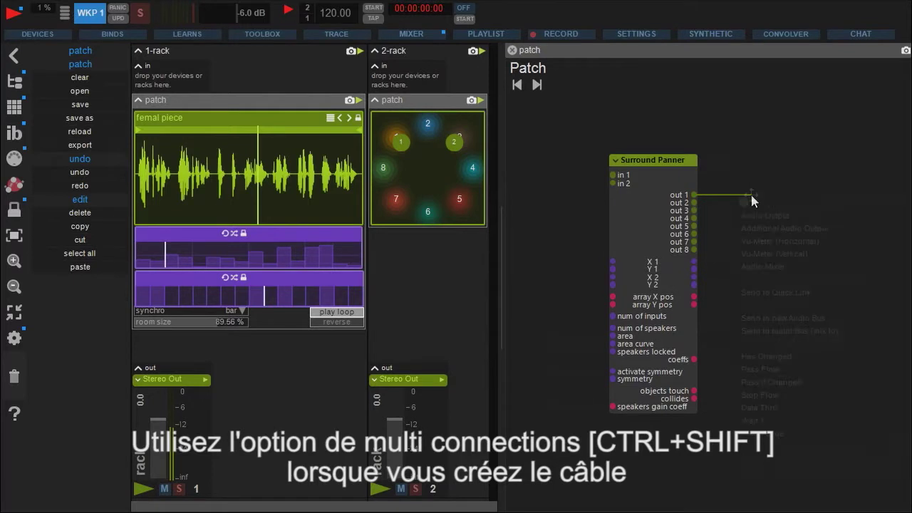
Connect eight Audio Outs to the panner's outputs and two Audio Ins to its inputs
{"action": "left_click_drag", "start_coordinate": [725, 200], "coordinate": [754, 196]}
{"action": "left_click", "coordinate": [769, 219]}
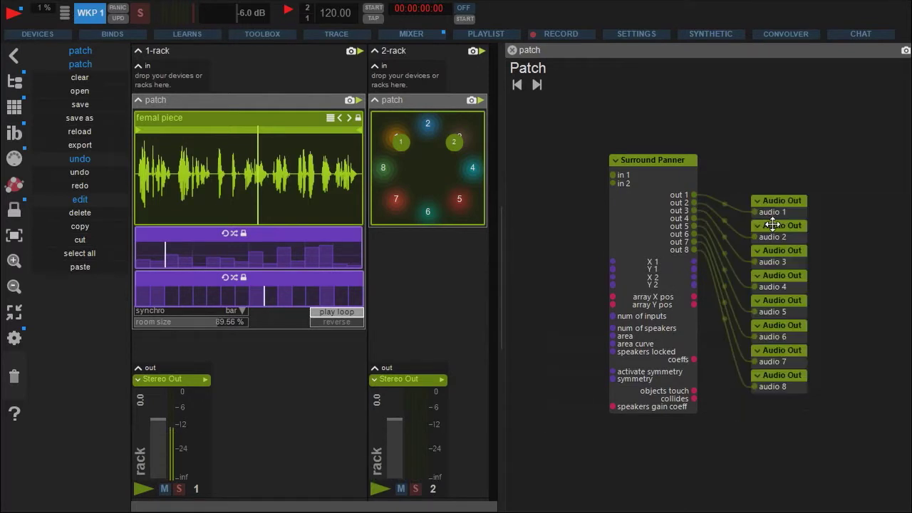
{"action": "mouse_move", "coordinate": [590, 176]}
{"action": "left_mouse_down"}
{"action": "mouse_move", "coordinate": [570, 173]}
{"action": "mouse_move", "coordinate": [591, 206]}
{"action": "mouse_move", "coordinate": [533, 179]}
{"action": "left_mouse_up"}
{"action": "left_click", "coordinate": [589, 193]}
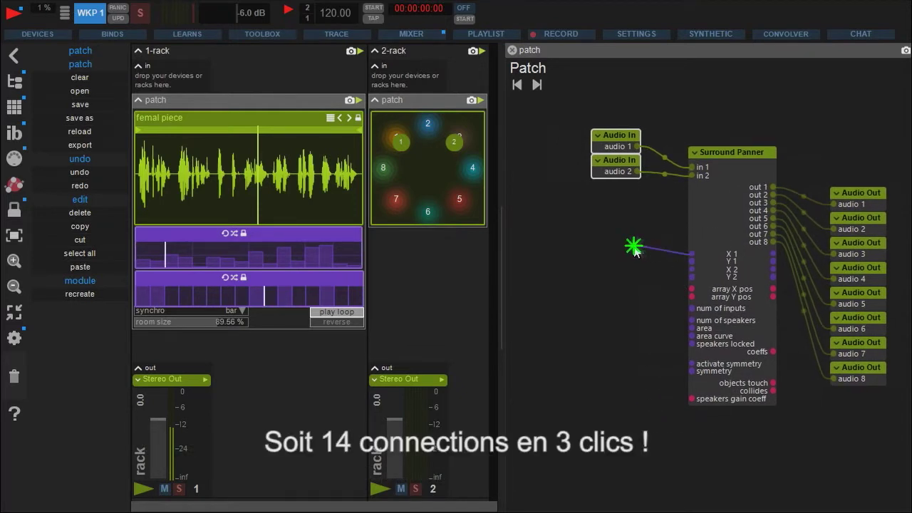
{"action": "left_click_drag", "start_coordinate": [635, 250], "coordinate": [613, 239]}
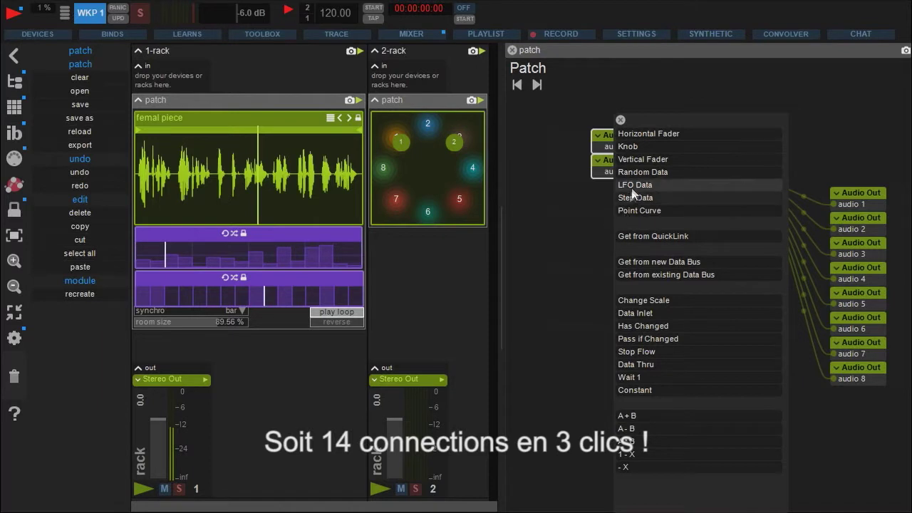